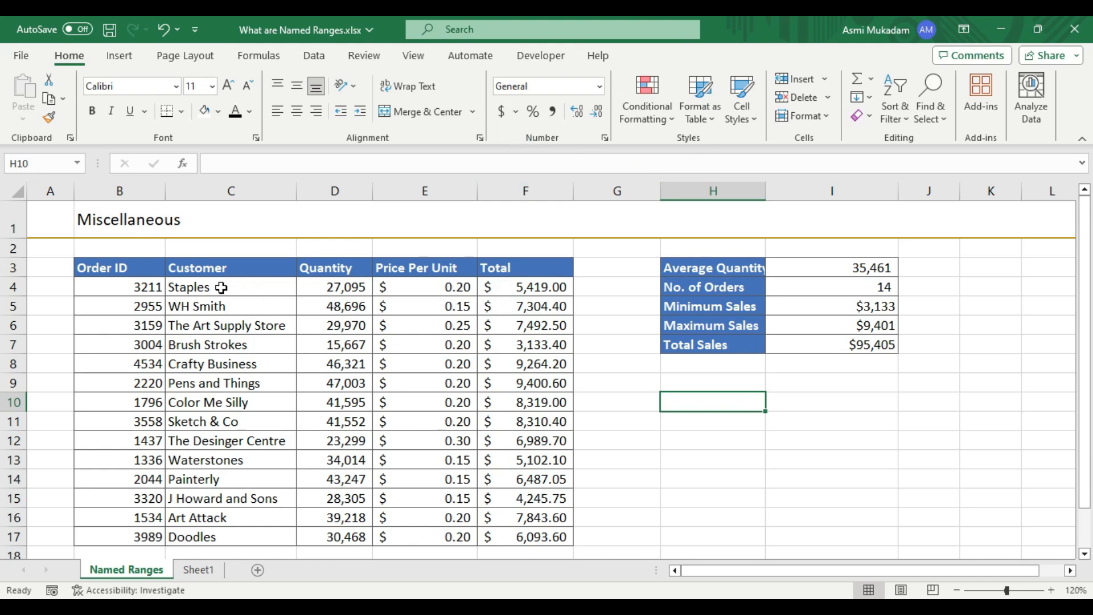
# Select the Customer entries in C4:C17 and the Total amounts in F4:F17 to see which range names they carry.
pyautogui.moveTo(221, 287); pyautogui.dragTo(224, 531)
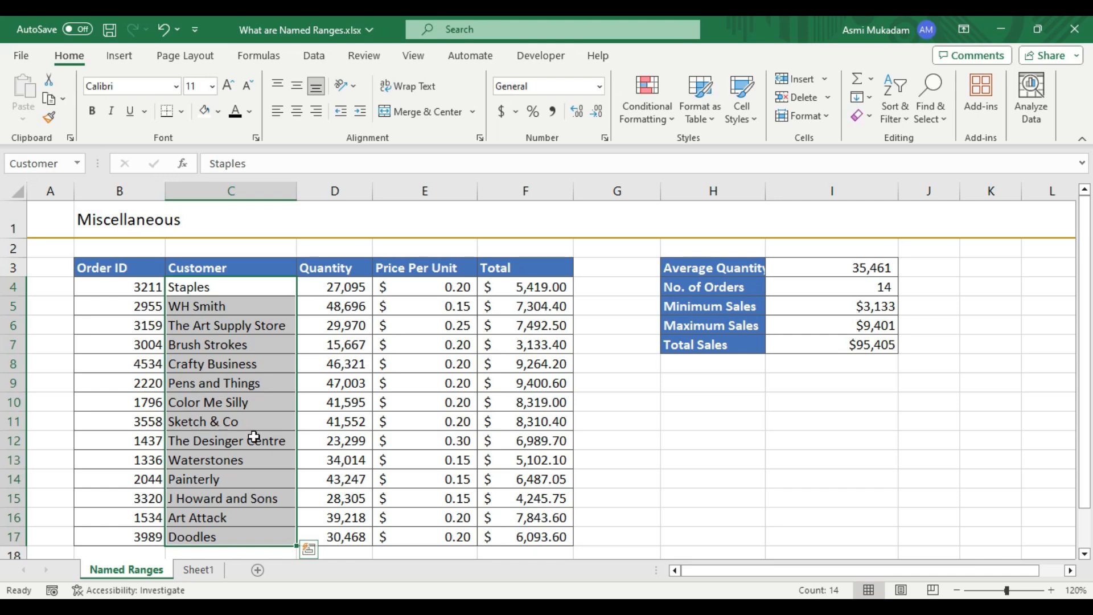
pyautogui.moveTo(513, 286); pyautogui.dragTo(527, 535)
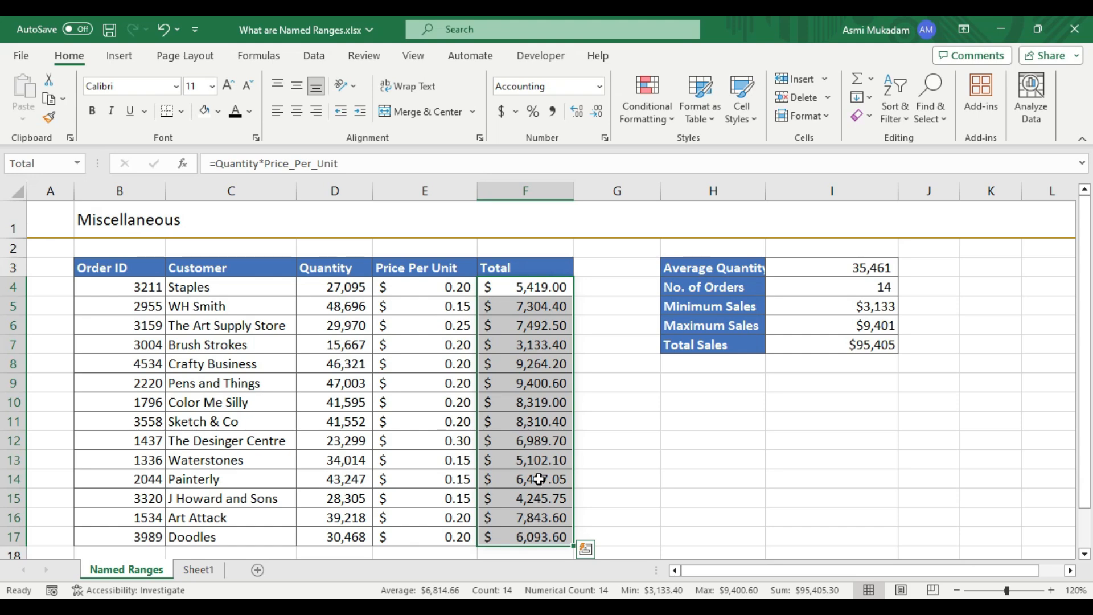
pyautogui.scroll(-1, 539, 480)
pyautogui.click(617, 535)
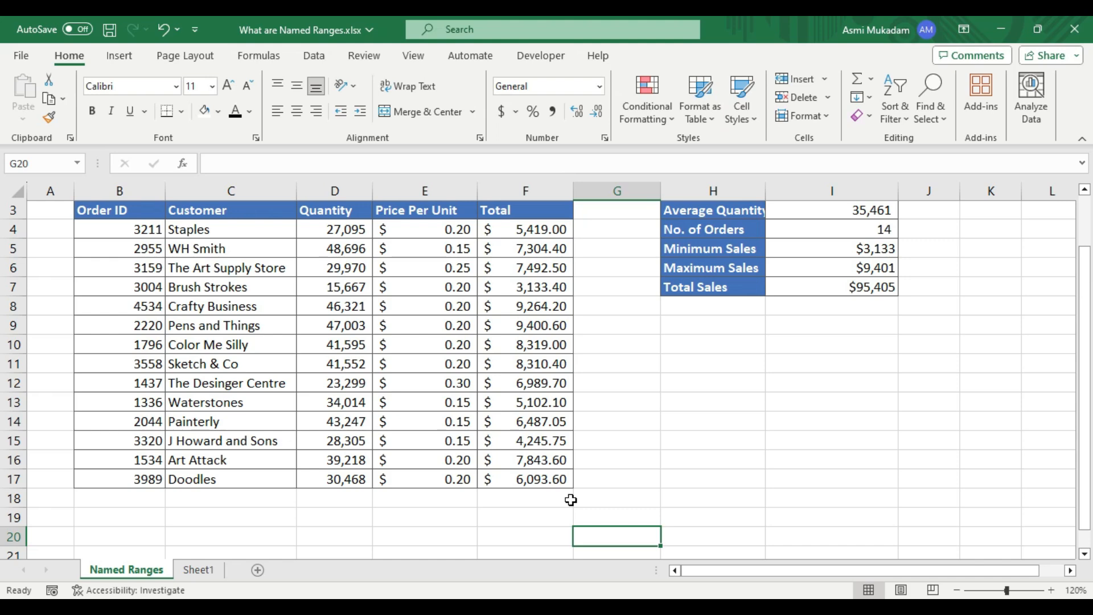
# Look through the workbook's defined names and go to the Customer range and the Total range by name.
pyautogui.click(77, 164)
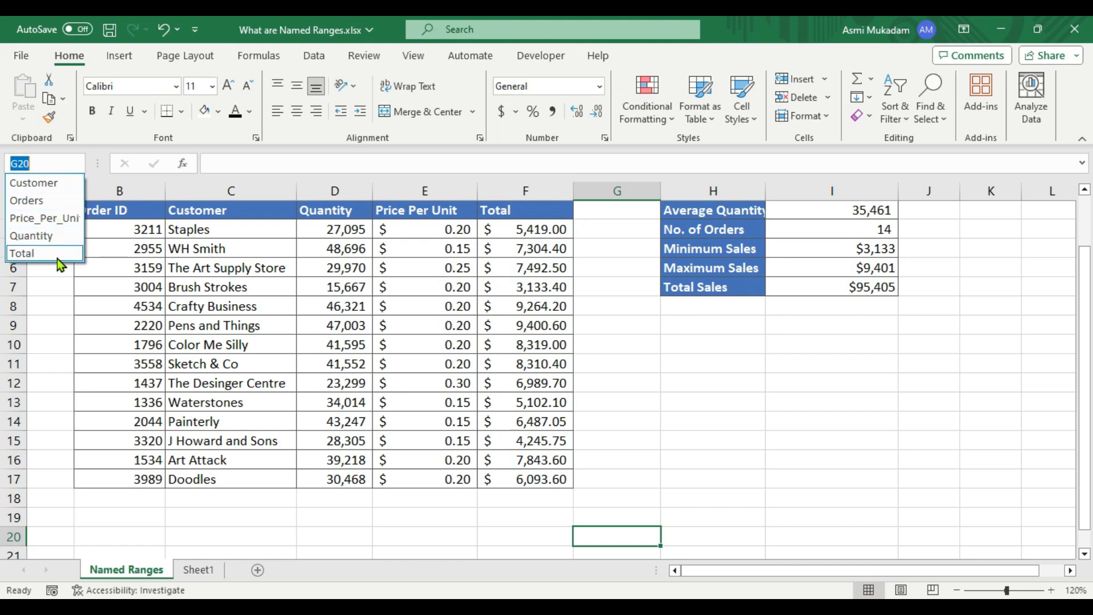
pyautogui.click(78, 163)
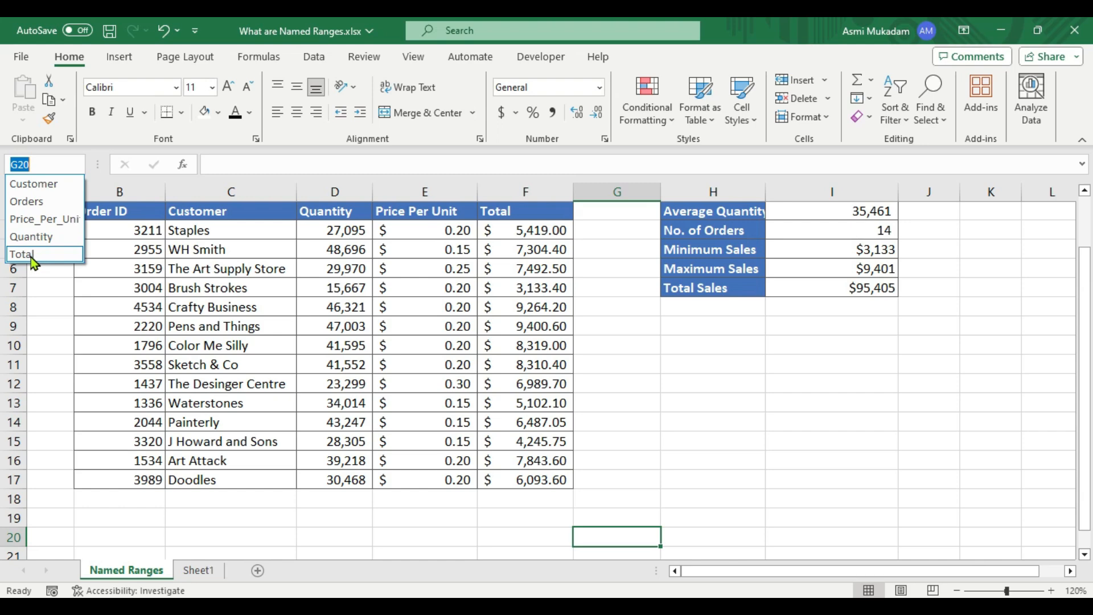
pyautogui.click(35, 186)
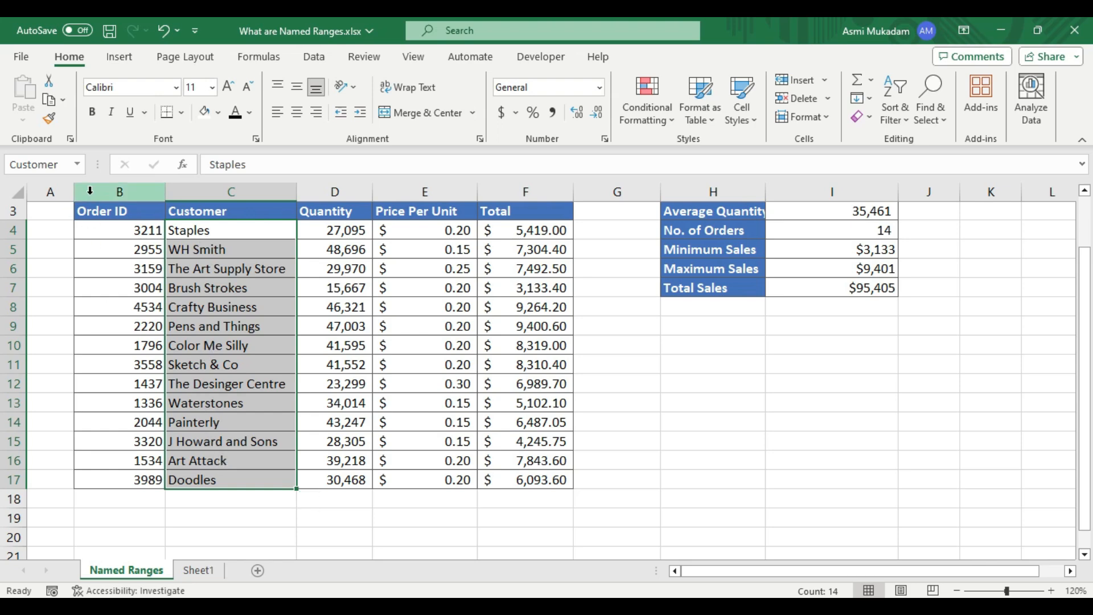
pyautogui.click(77, 165)
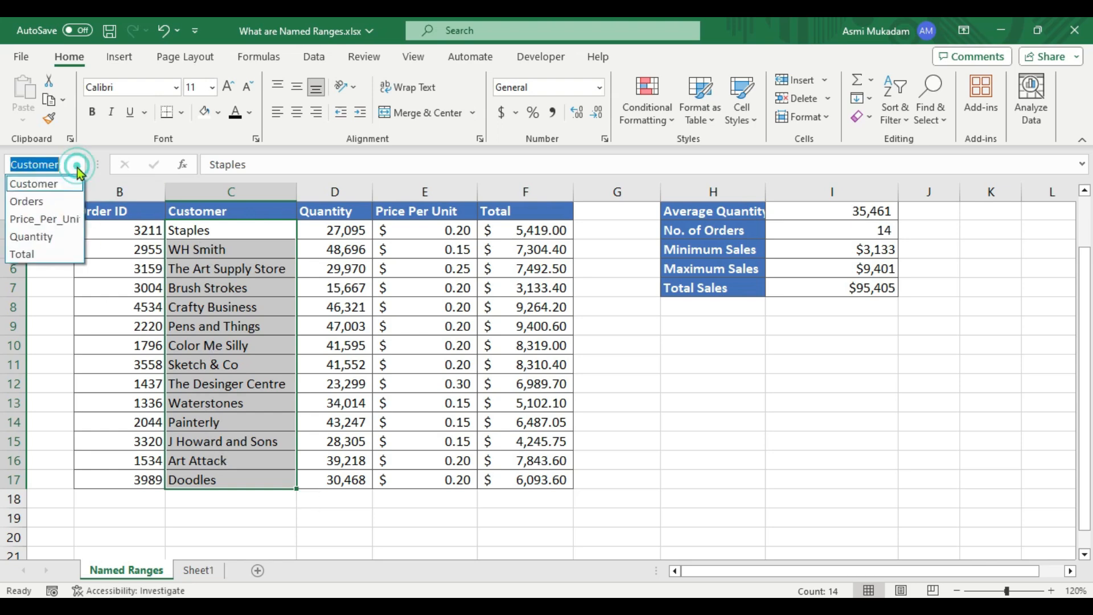
pyautogui.click(39, 251)
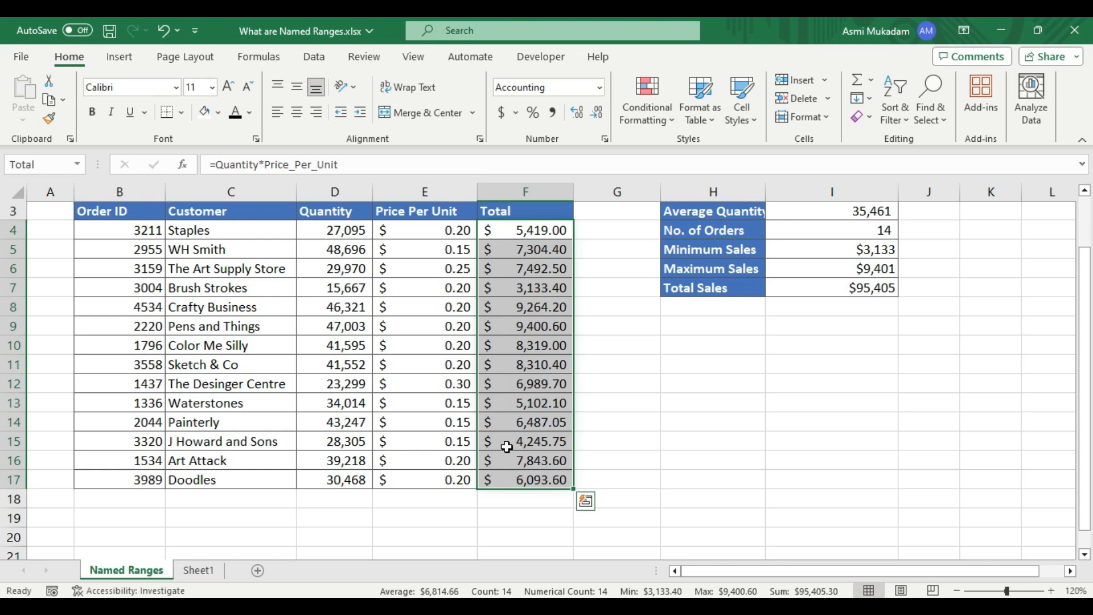
# Switch to Sheet1 and jump from there to the named range Orders.
pyautogui.click(199, 571)
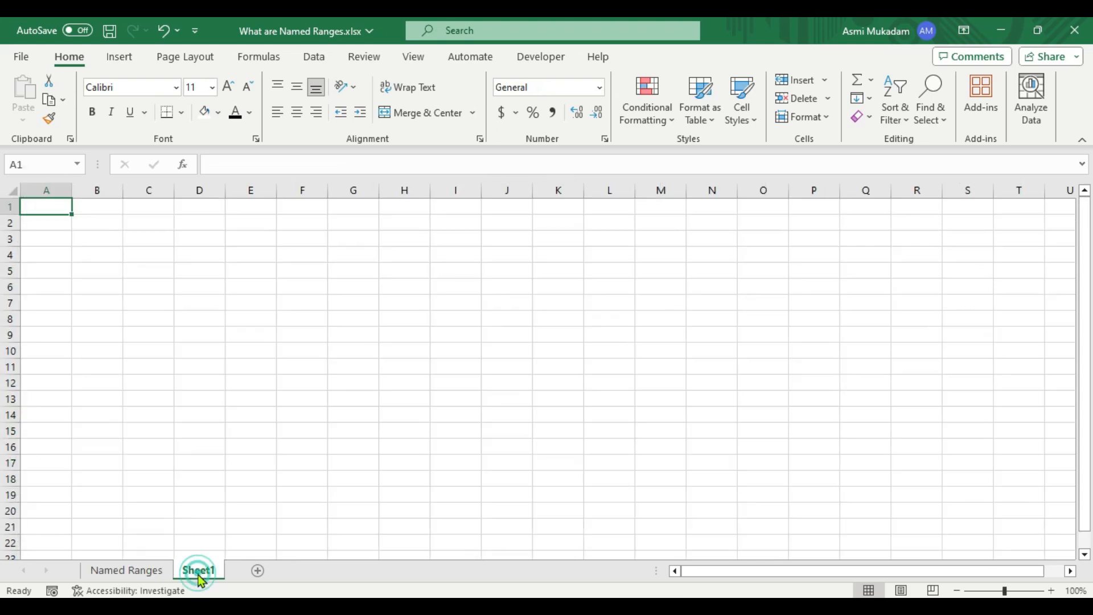
pyautogui.click(77, 164)
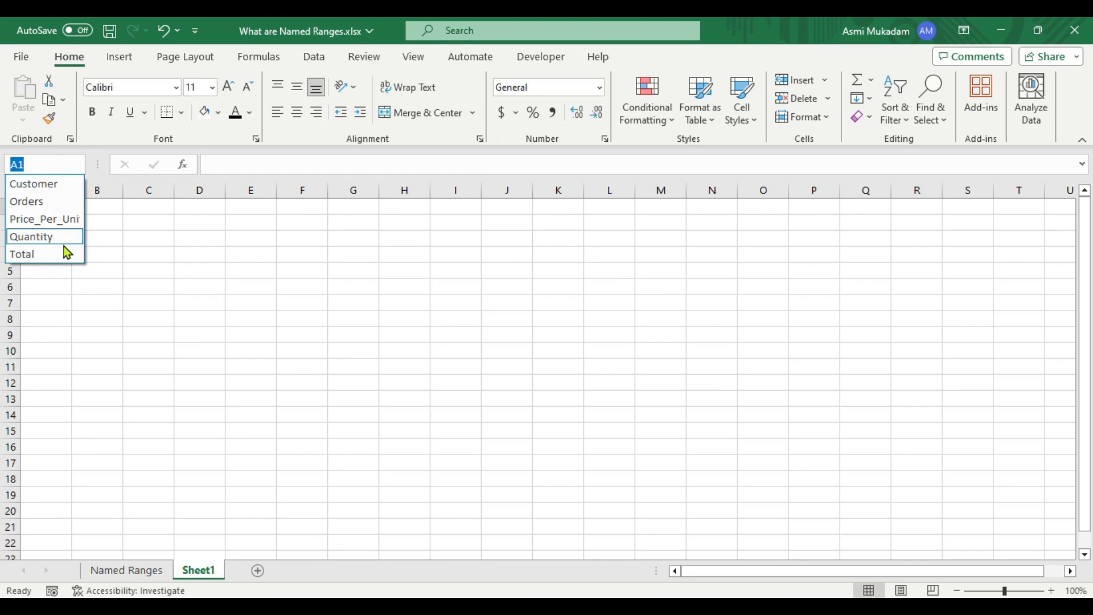
pyautogui.click(33, 203)
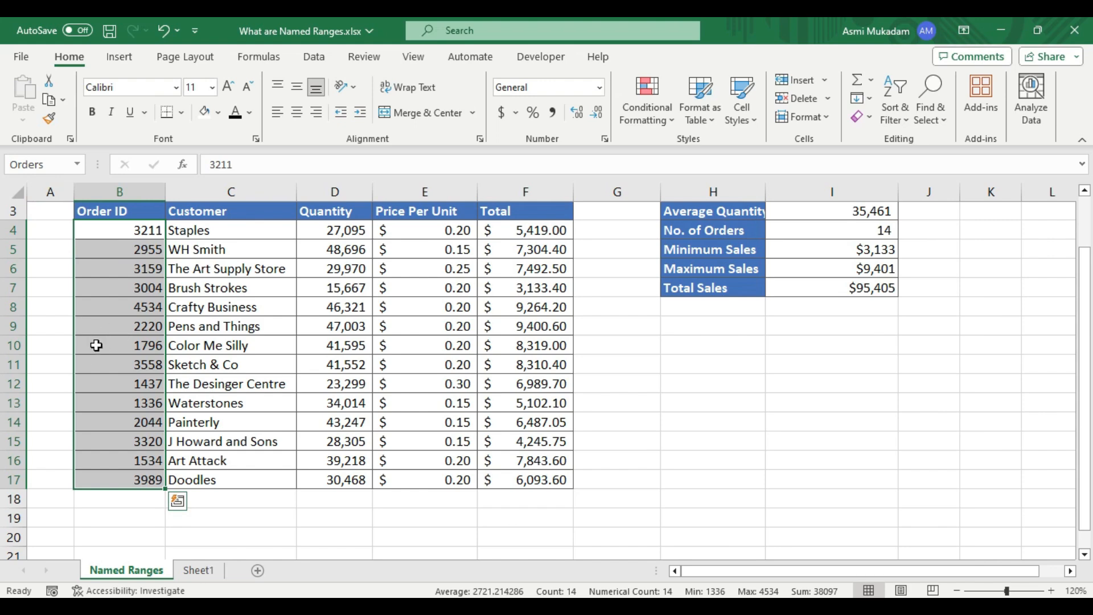
# Inspect the formulas behind the Average Quantity and No. of Orders results in I3 and I4.
pyautogui.scroll(1, 96, 345)
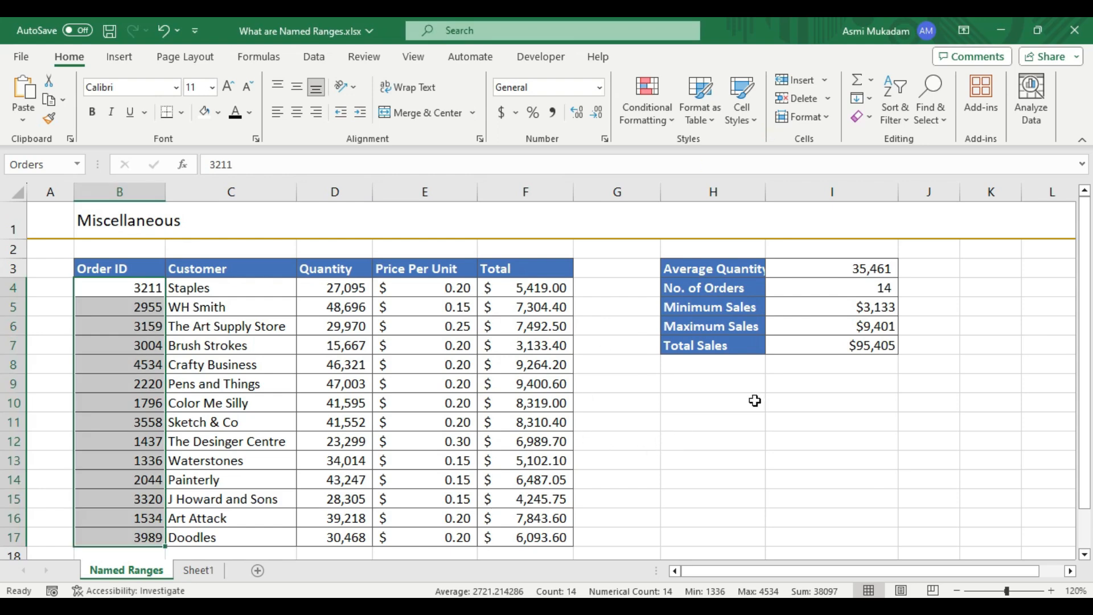
pyautogui.click(844, 275)
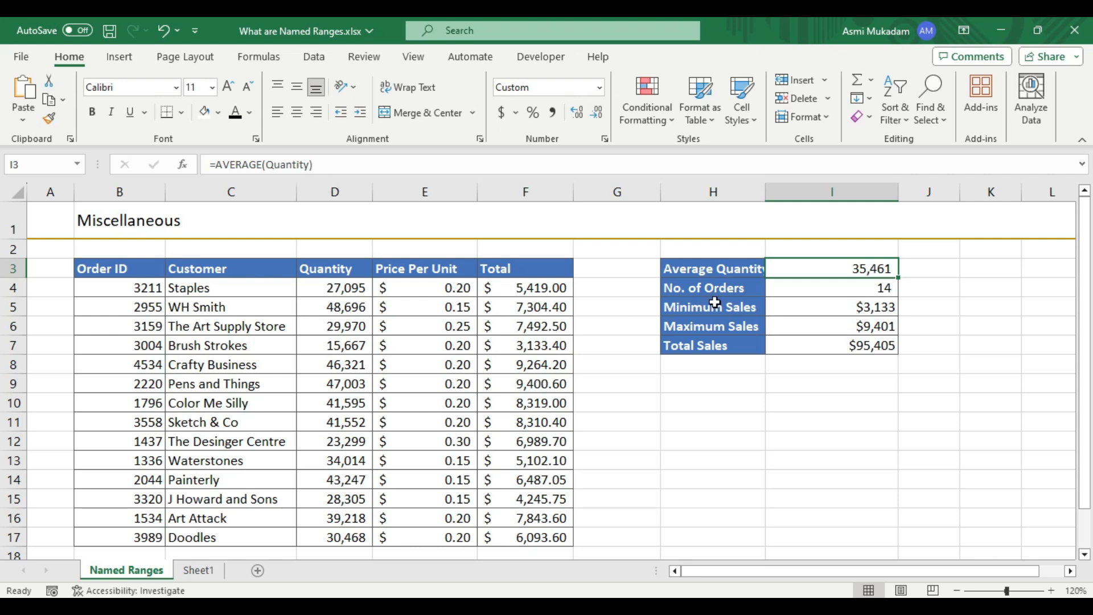
pyautogui.click(802, 291)
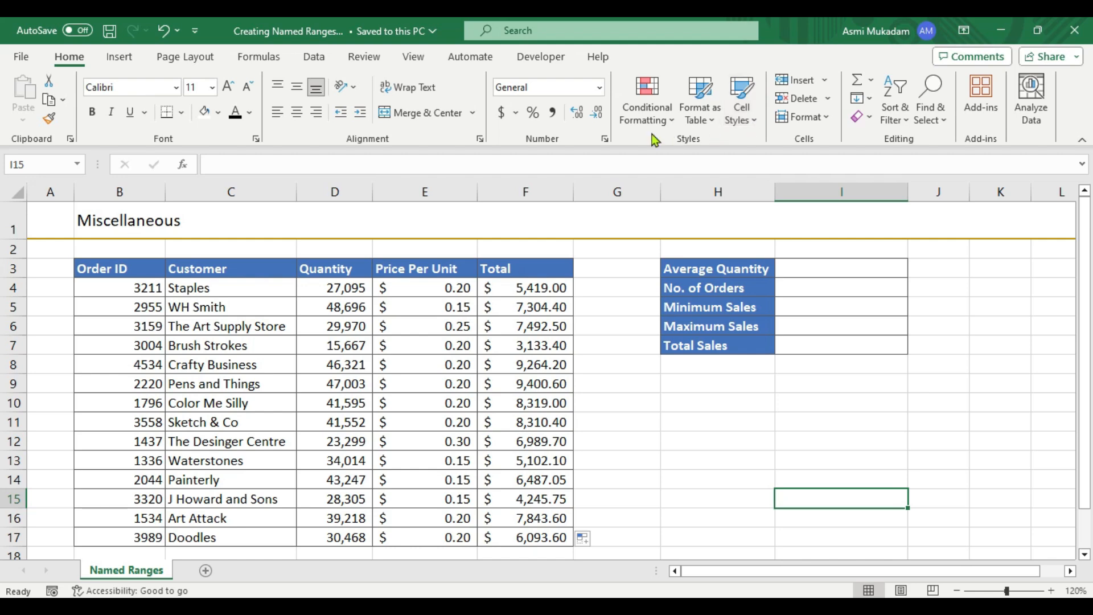
# Name the Order ID column, cells B3:B17 including its header, order_id.
pyautogui.moveTo(121, 272); pyautogui.dragTo(137, 536)
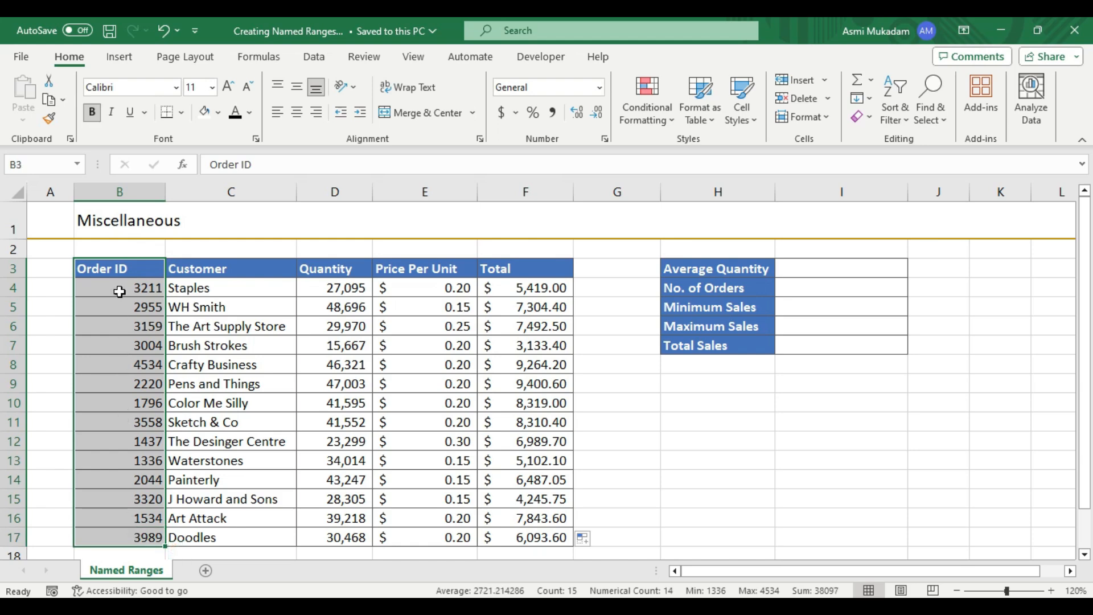
pyautogui.click(49, 166)
pyautogui.write('order')
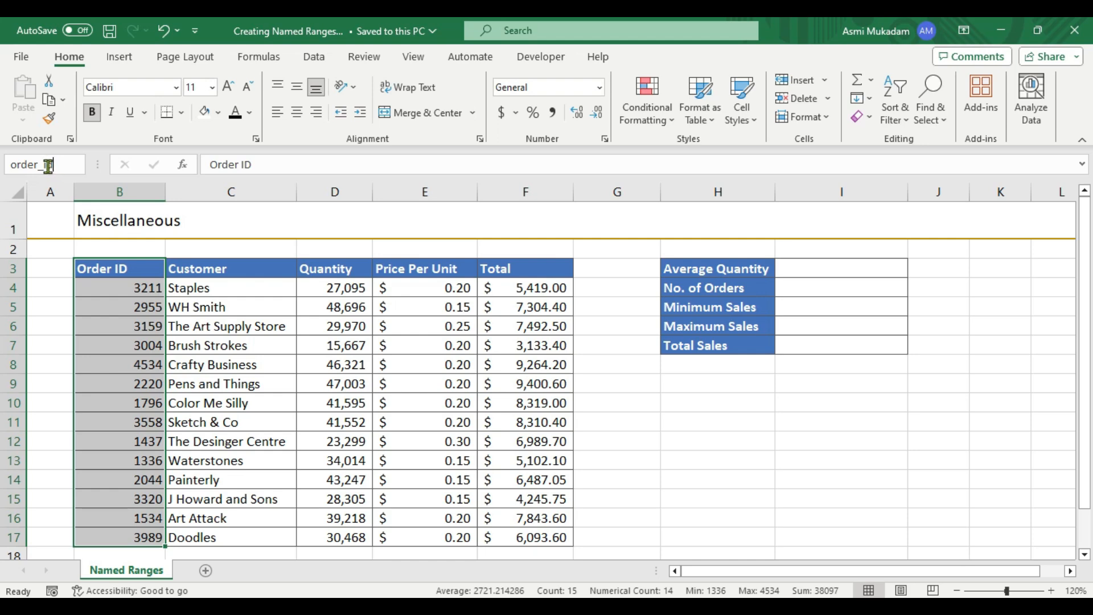
pyautogui.press('Return')
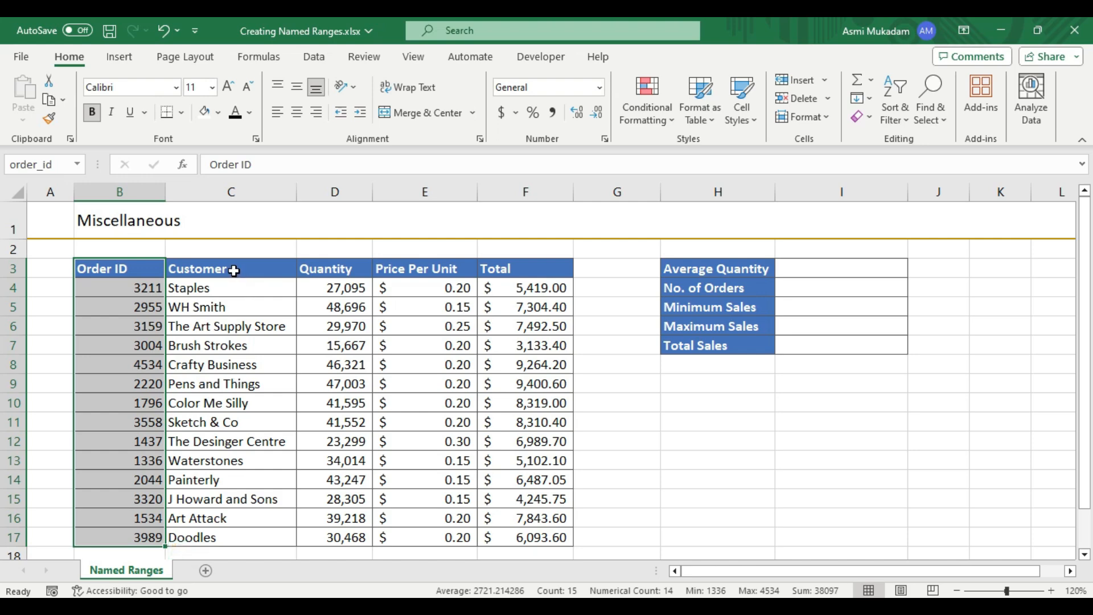
# Create a named range for the Customer column C3:C17 from the selection, taking the name from the top row.
pyautogui.moveTo(234, 271); pyautogui.dragTo(219, 533)
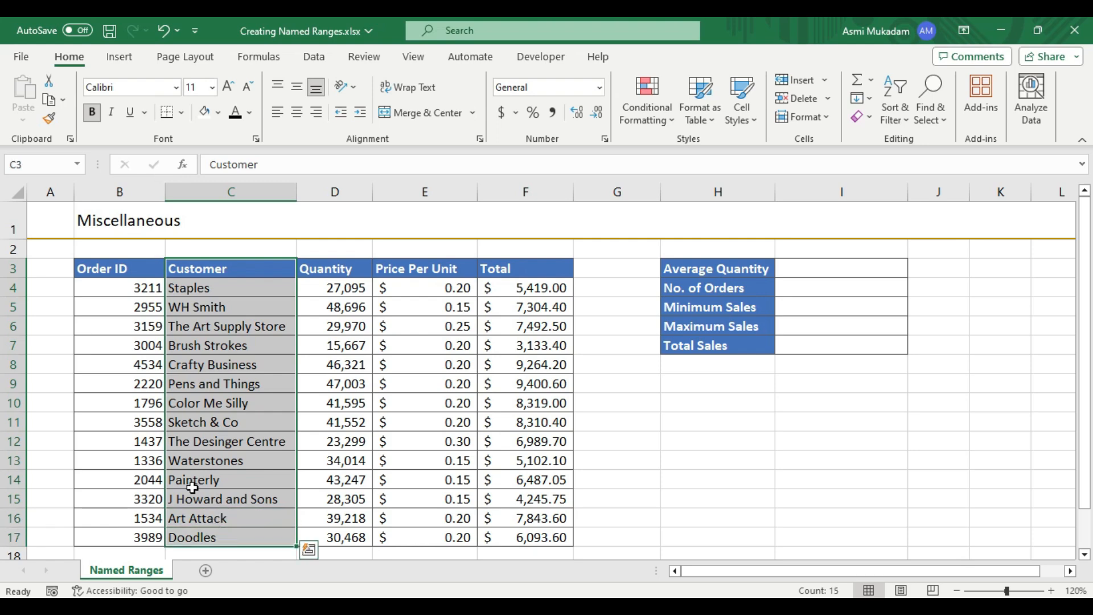
pyautogui.click(257, 57)
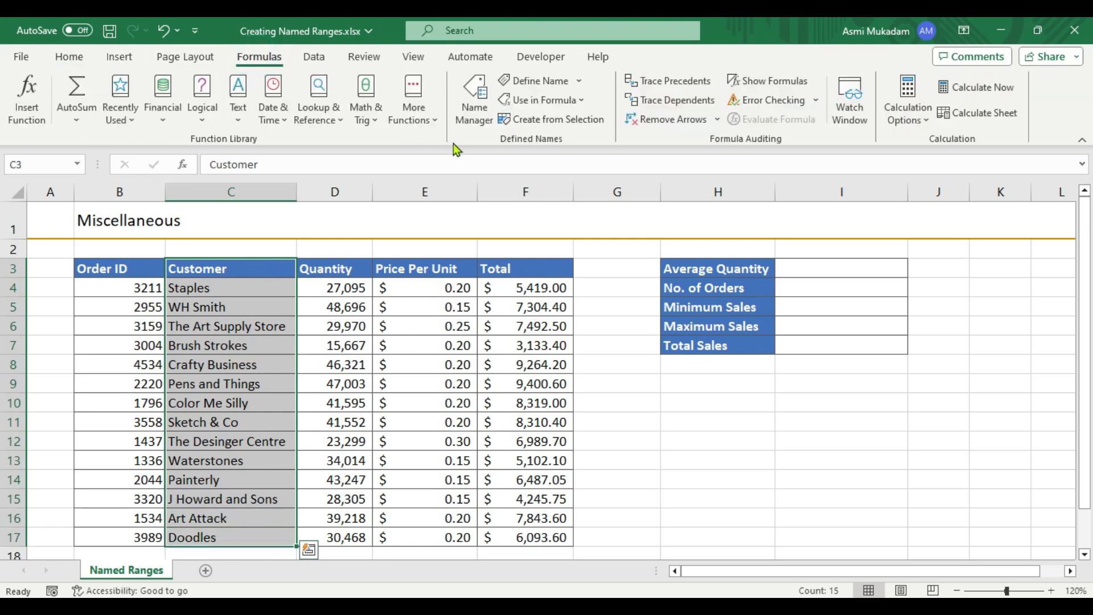
pyautogui.click(521, 123)
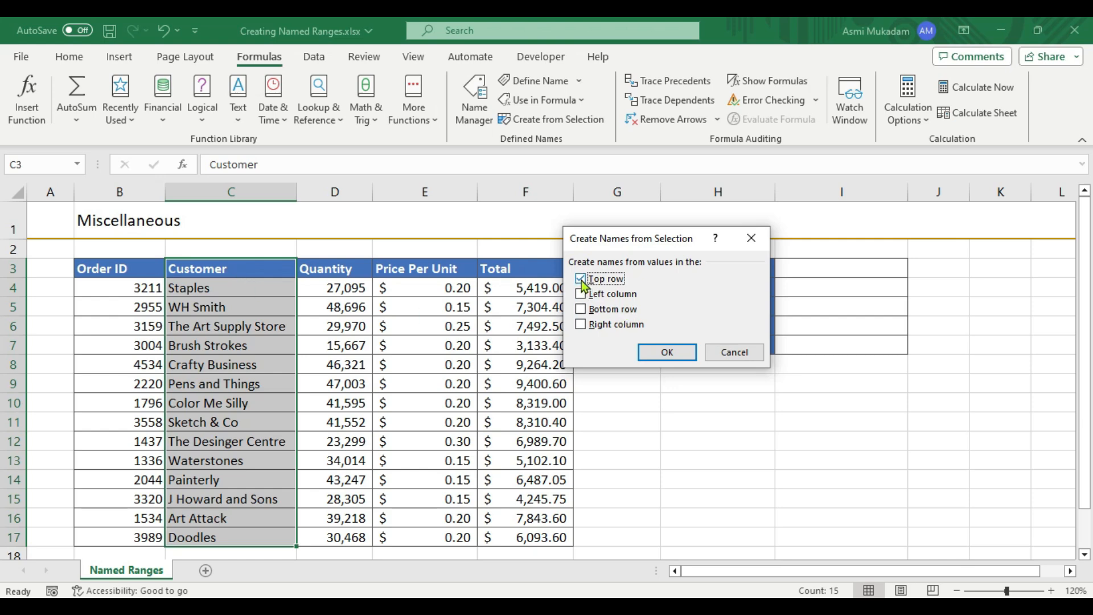
pyautogui.click(652, 356)
pyautogui.click(78, 165)
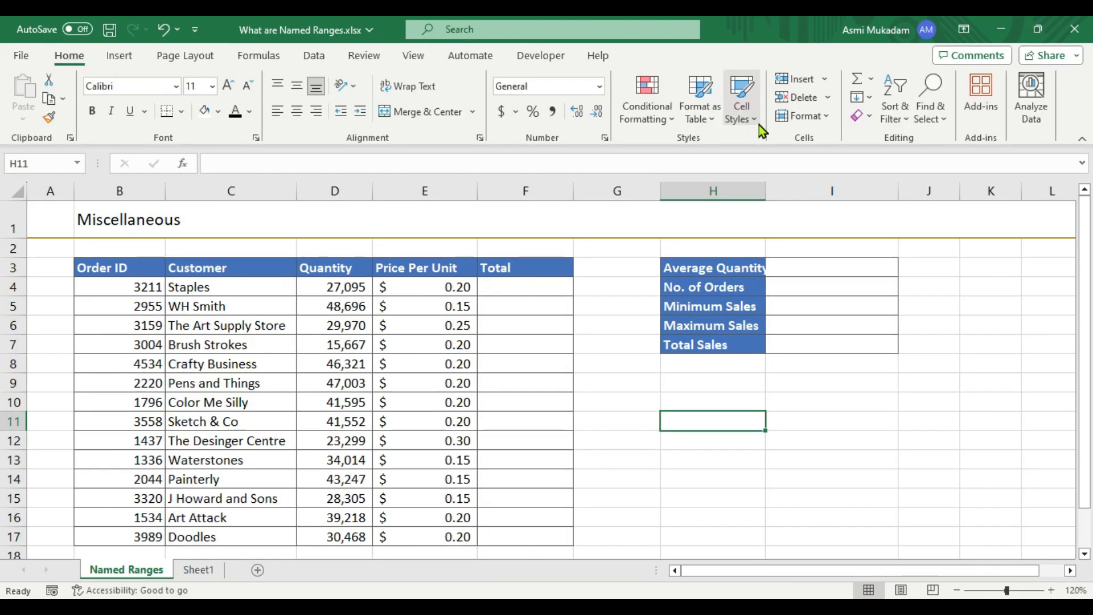
# Add a new name, quantity, in the Name Manager referring to D4:D17 on the Named Ranges sheet, and check the list of names.
pyautogui.click(247, 60)
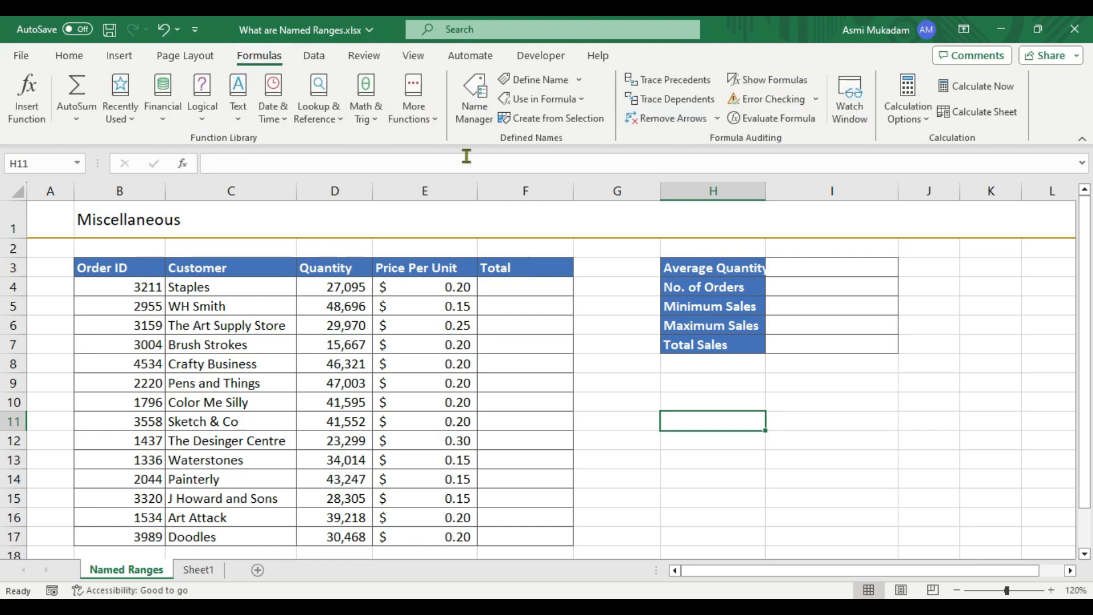
pyautogui.click(475, 118)
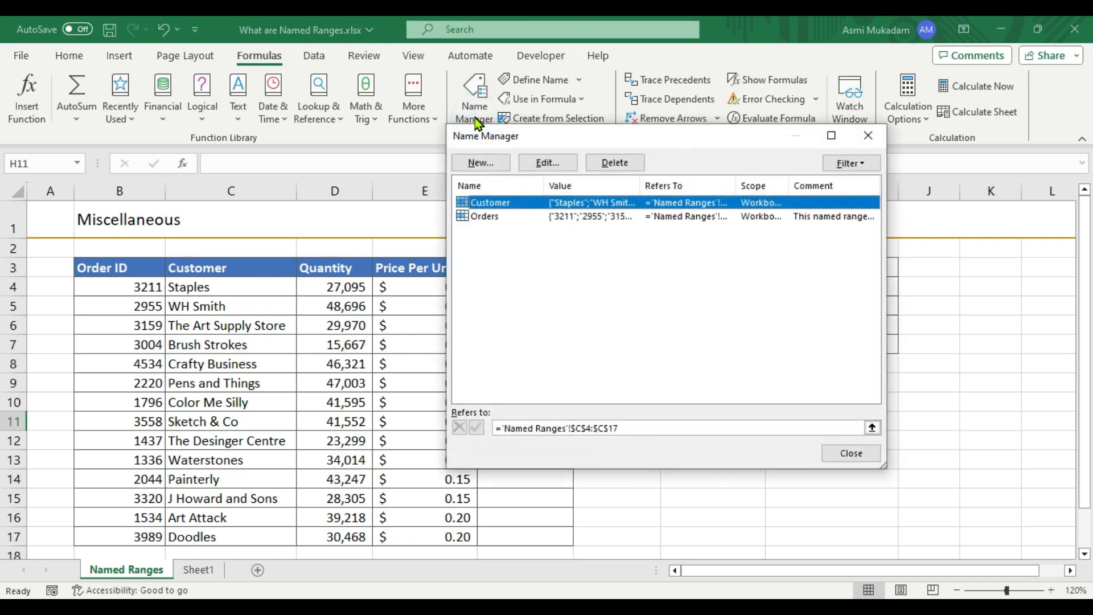
pyautogui.click(474, 167)
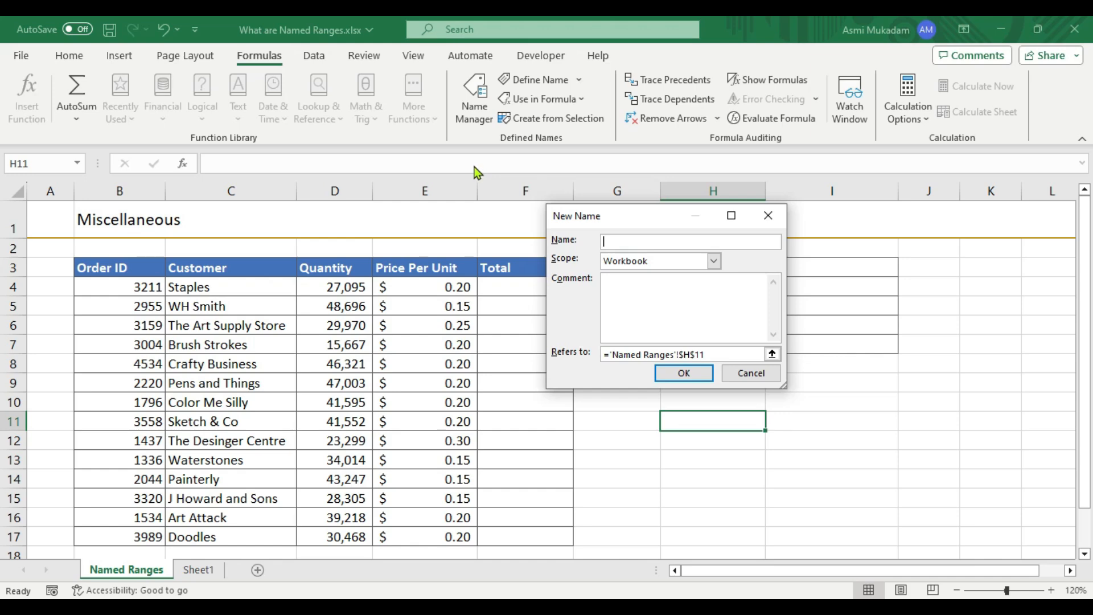
pyautogui.write('quantity')
pyautogui.click(724, 353)
pyautogui.press('BackSpace')
pyautogui.press('BackSpace')
pyautogui.press('BackSpace')
pyautogui.press('BackSpace')
pyautogui.press('BackSpace')
pyautogui.press('BackSpace')
pyautogui.press('BackSpace')
pyautogui.press('BackSpace')
pyautogui.press('BackSpace')
pyautogui.press('BackSpace')
pyautogui.press('BackSpace')
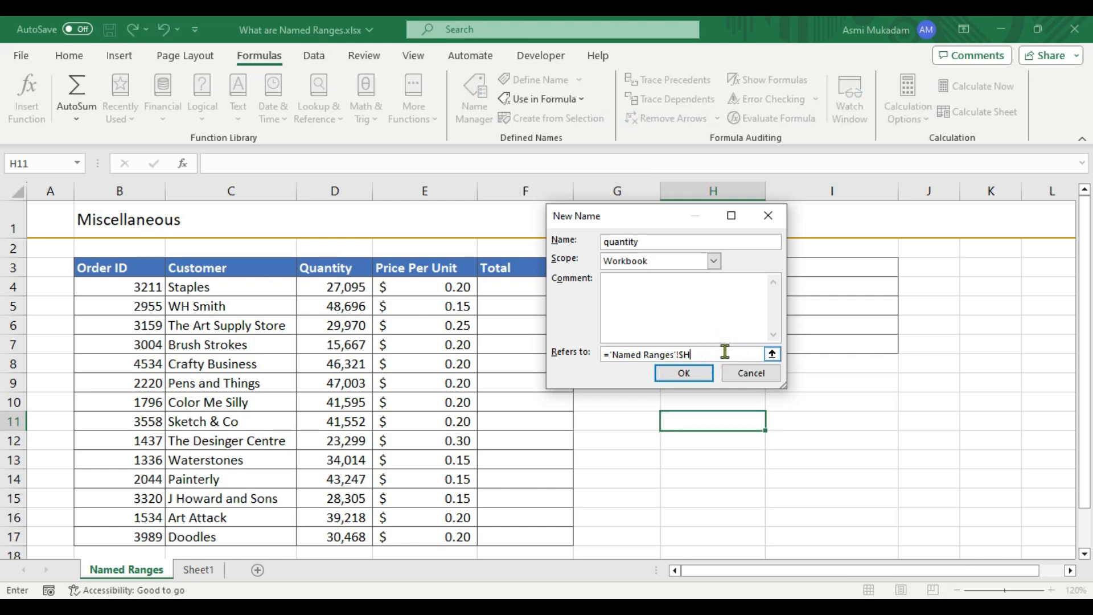
pyautogui.press('BackSpace')
pyautogui.press('BackSpace')
pyautogui.press('BackSpace')
pyautogui.press('BackSpace')
pyautogui.press('BackSpace')
pyautogui.press('BackSpace')
pyautogui.press('BackSpace')
pyautogui.press('BackSpace')
pyautogui.press('BackSpace')
pyautogui.moveTo(353, 285); pyautogui.dragTo(354, 535)
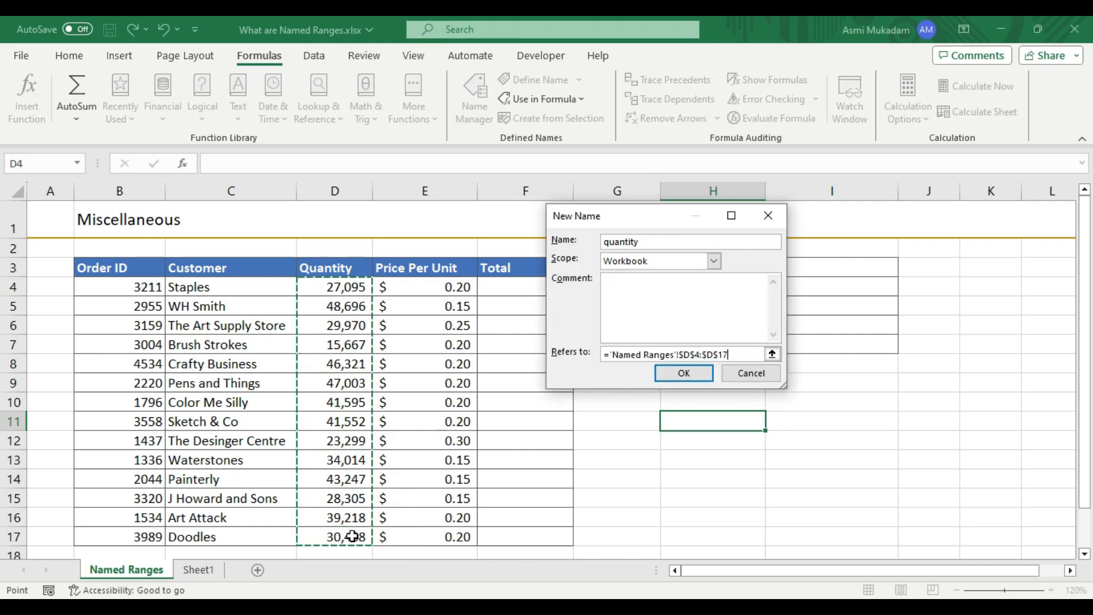
pyautogui.click(686, 374)
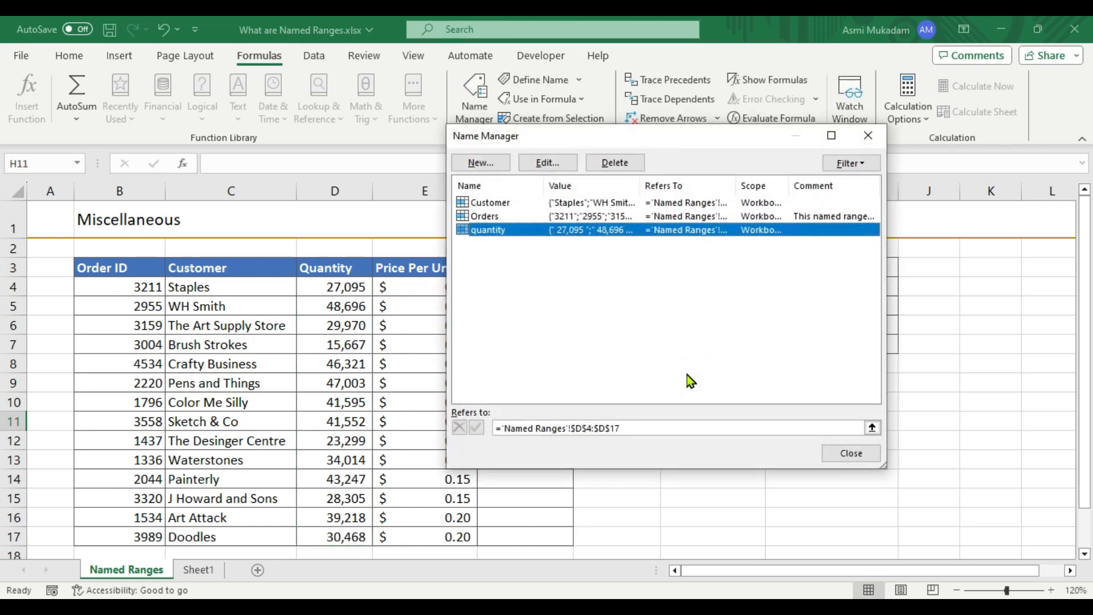
pyautogui.click(848, 454)
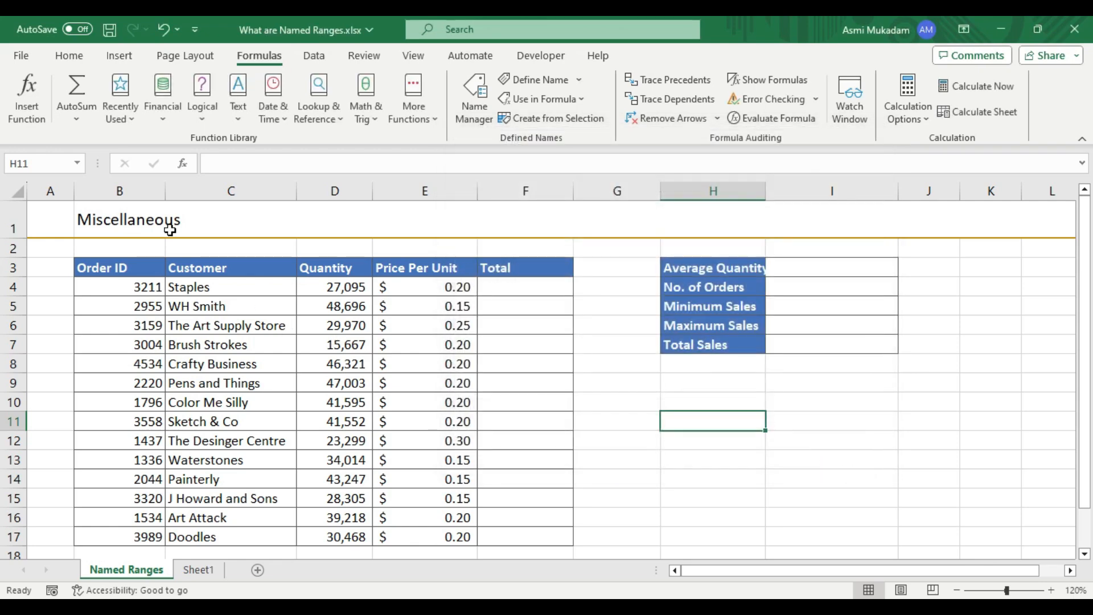
pyautogui.click(76, 163)
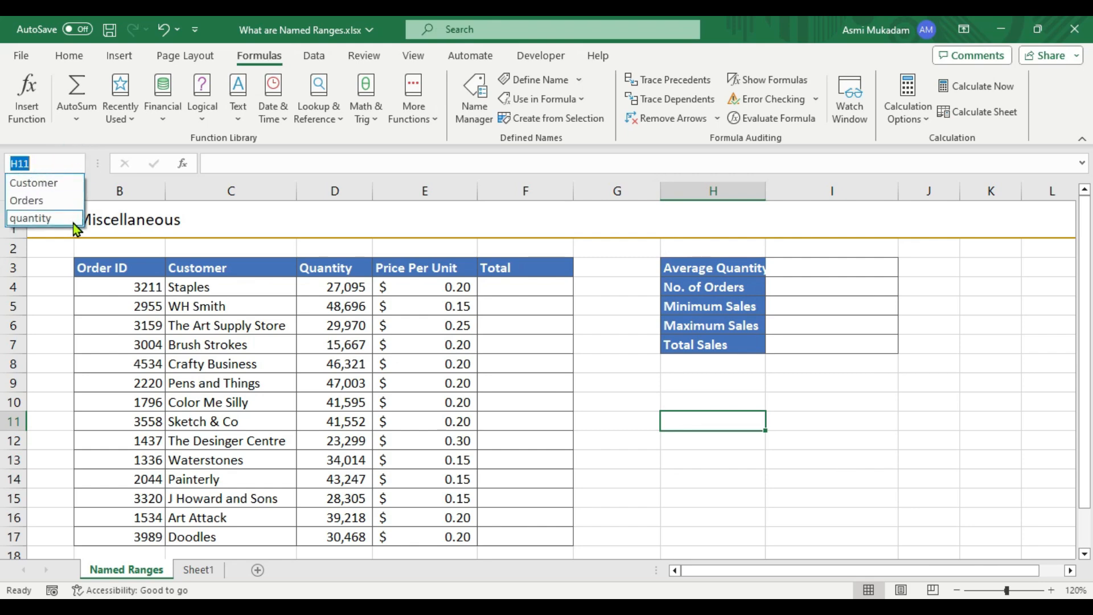
pyautogui.click(635, 390)
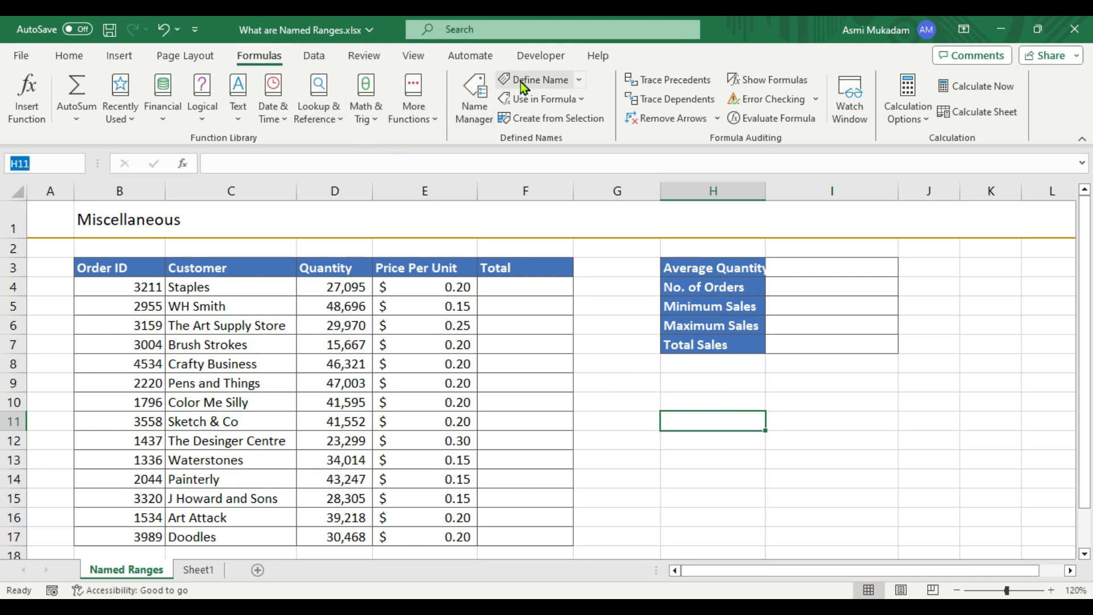
# Define the name price_per_unit with workbook scope, referring to E4:E17 on the Named Ranges sheet.
pyautogui.click(579, 79)
pyautogui.click(555, 103)
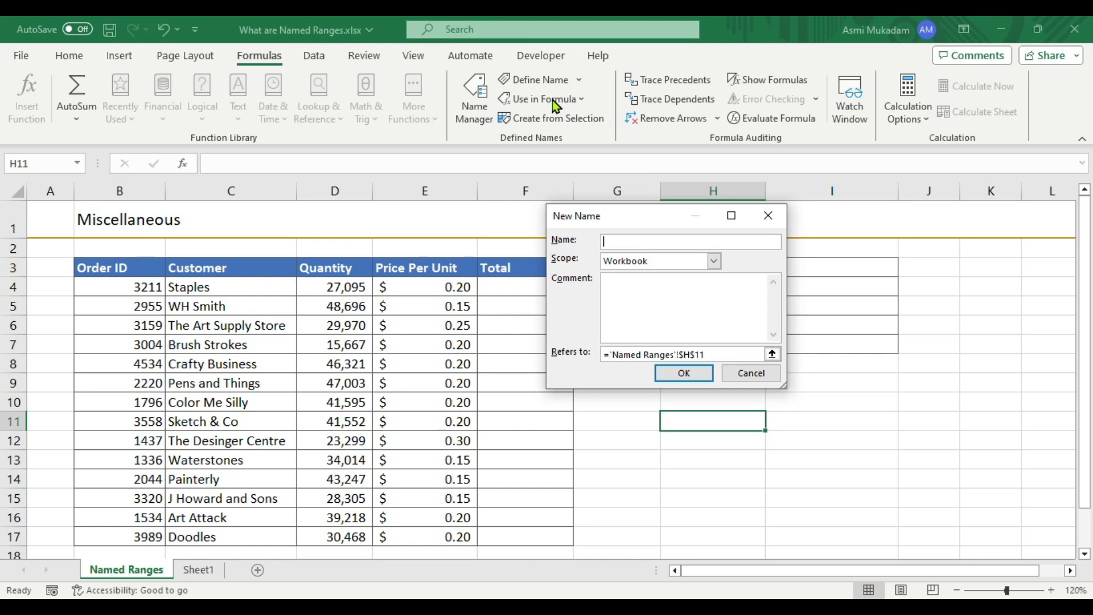
pyautogui.write('price_per_unit')
pyautogui.click(707, 354)
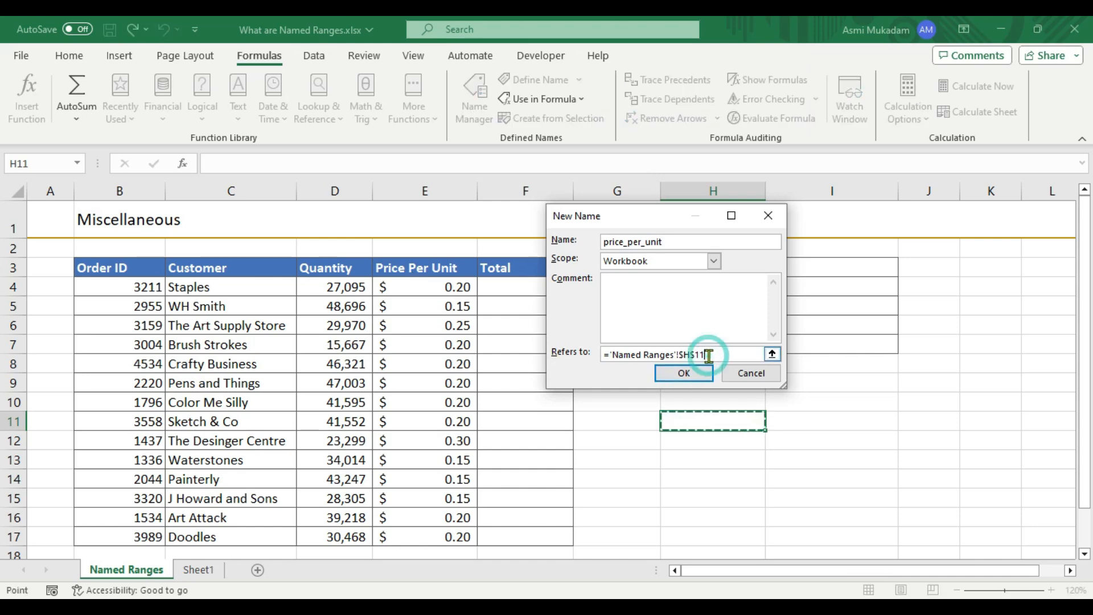
pyautogui.press('BackSpace')
pyautogui.press('BackSpace')
pyautogui.press('BackSpace')
pyautogui.press('BackSpace')
pyautogui.press('BackSpace')
pyautogui.press('BackSpace')
pyautogui.press('BackSpace')
pyautogui.press('BackSpace')
pyautogui.press('BackSpace')
pyautogui.press('BackSpace')
pyautogui.press('BackSpace')
pyautogui.press('BackSpace')
pyautogui.press('BackSpace')
pyautogui.press('BackSpace')
pyautogui.press('BackSpace')
pyautogui.press('BackSpace')
pyautogui.press('BackSpace')
pyautogui.press('BackSpace')
pyautogui.press('BackSpace')
pyautogui.press('BackSpace')
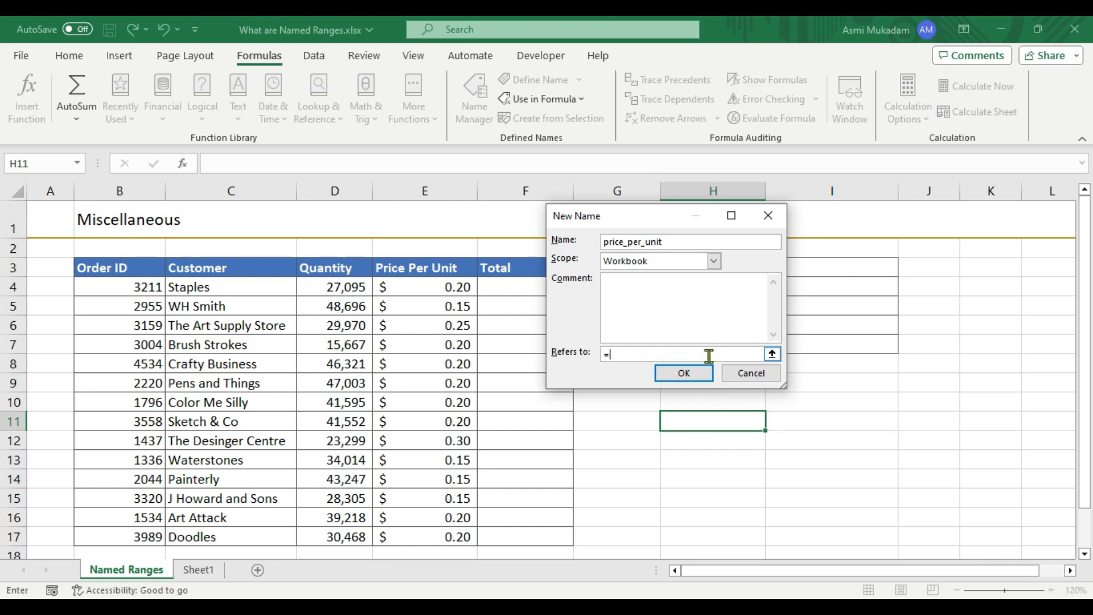
pyautogui.write('=')
pyautogui.moveTo(401, 287); pyautogui.dragTo(416, 533)
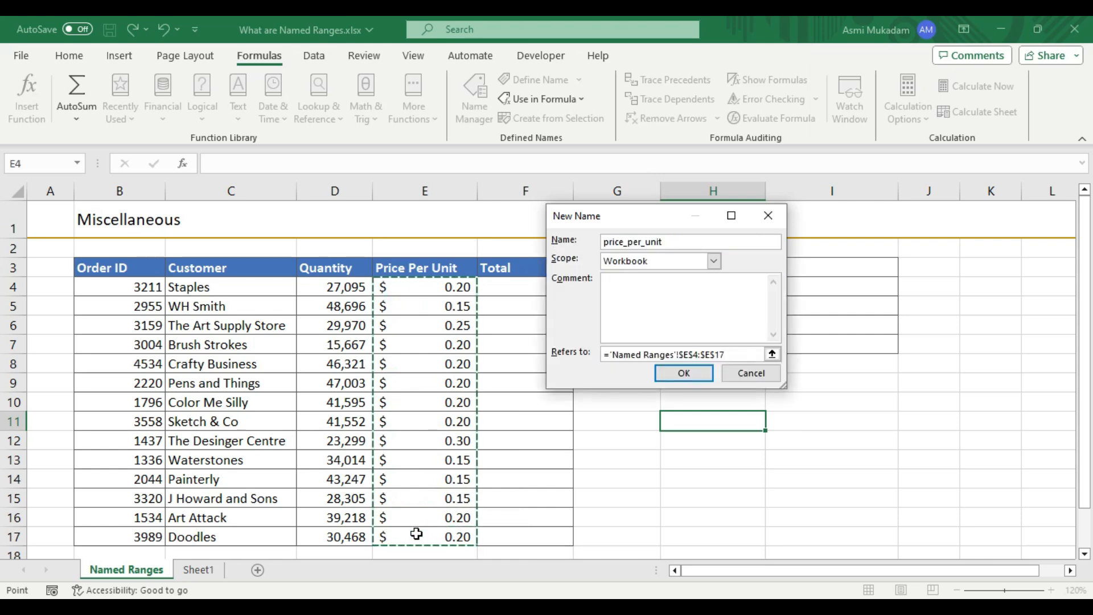
pyautogui.click(673, 373)
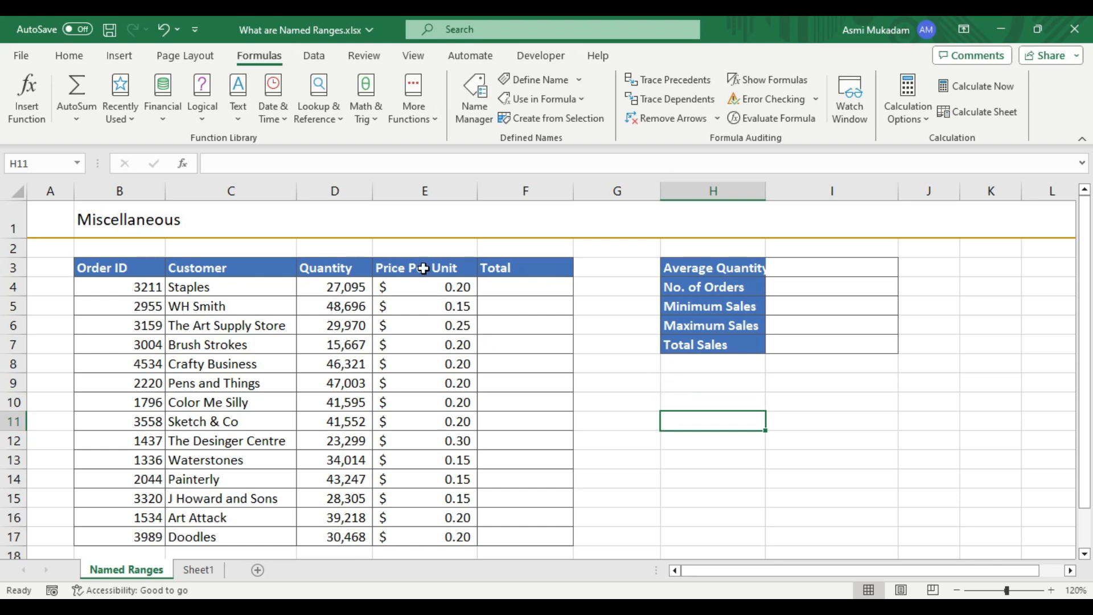
# Calculate the Total for the first order in F4 with =D4*E4 and fill the formula down to F17.
pyautogui.click(76, 163)
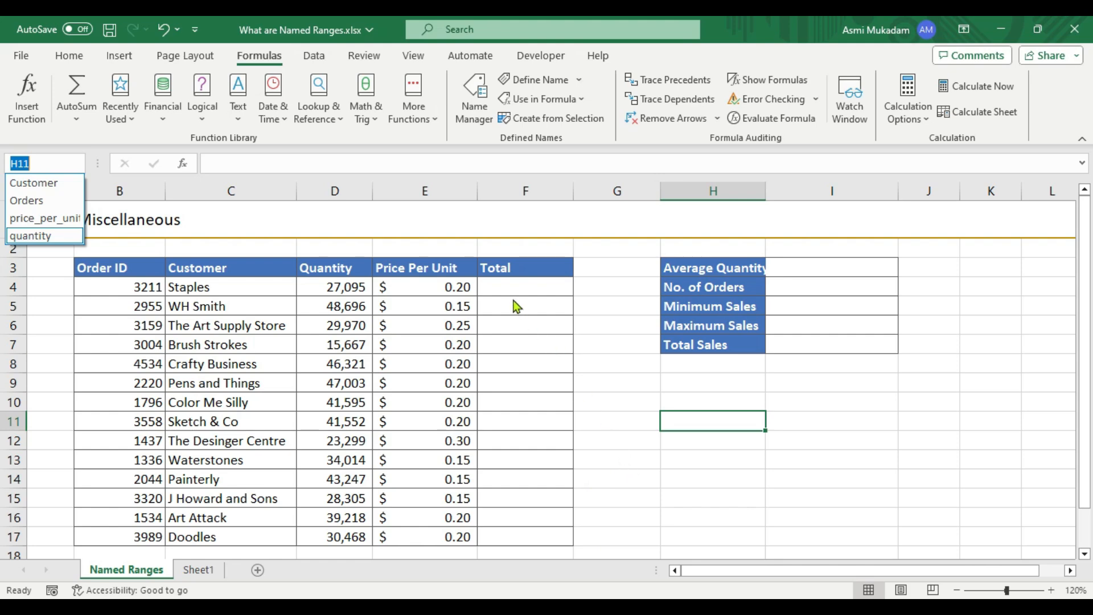
pyautogui.click(497, 291)
pyautogui.click(496, 289)
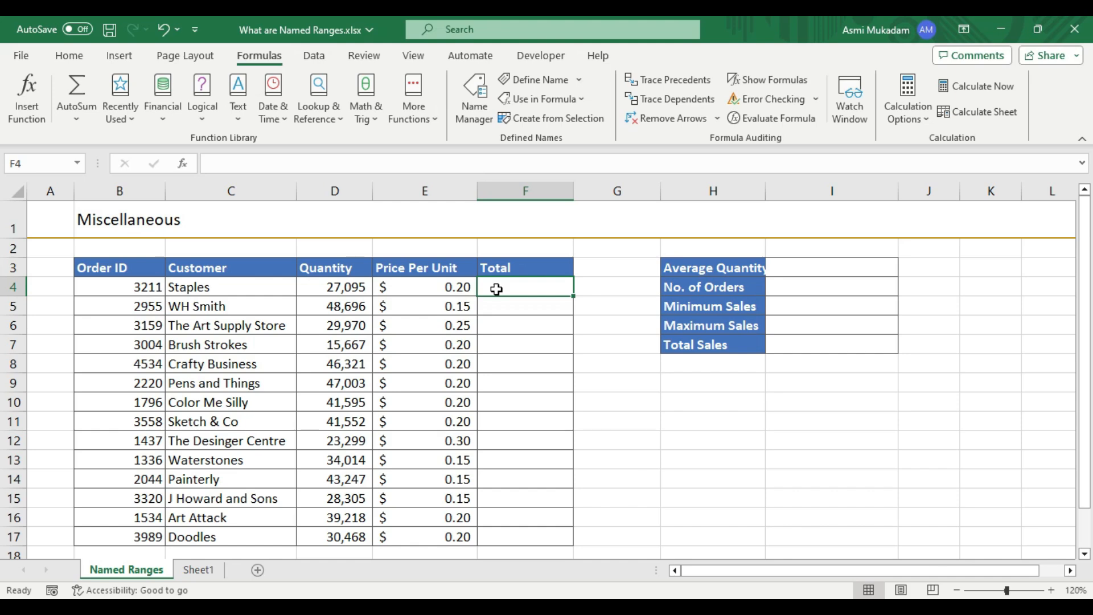
pyautogui.write('=')
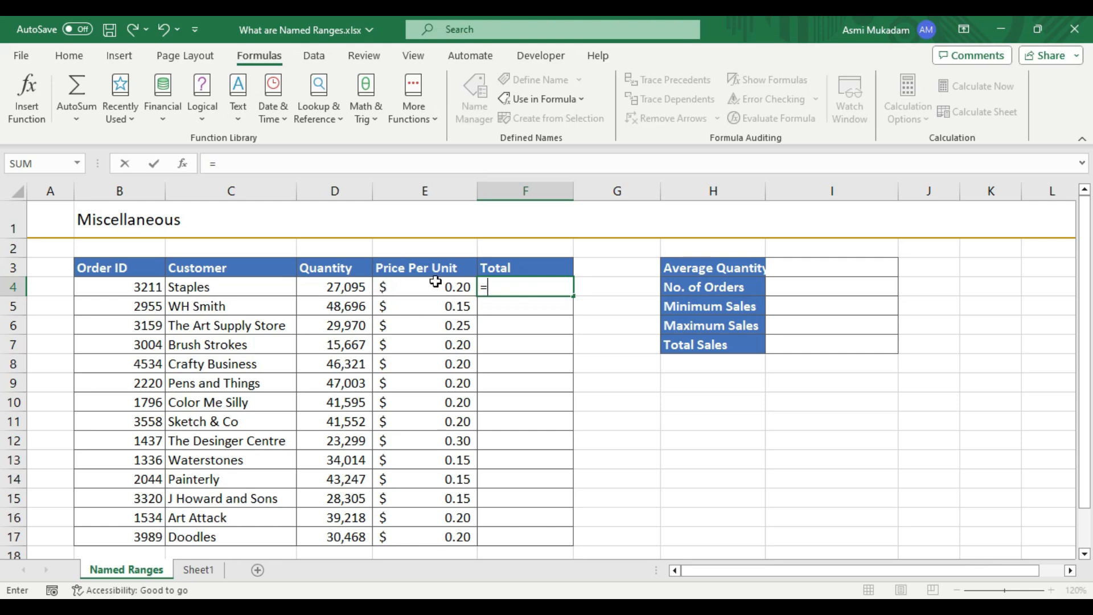
pyautogui.click(339, 288)
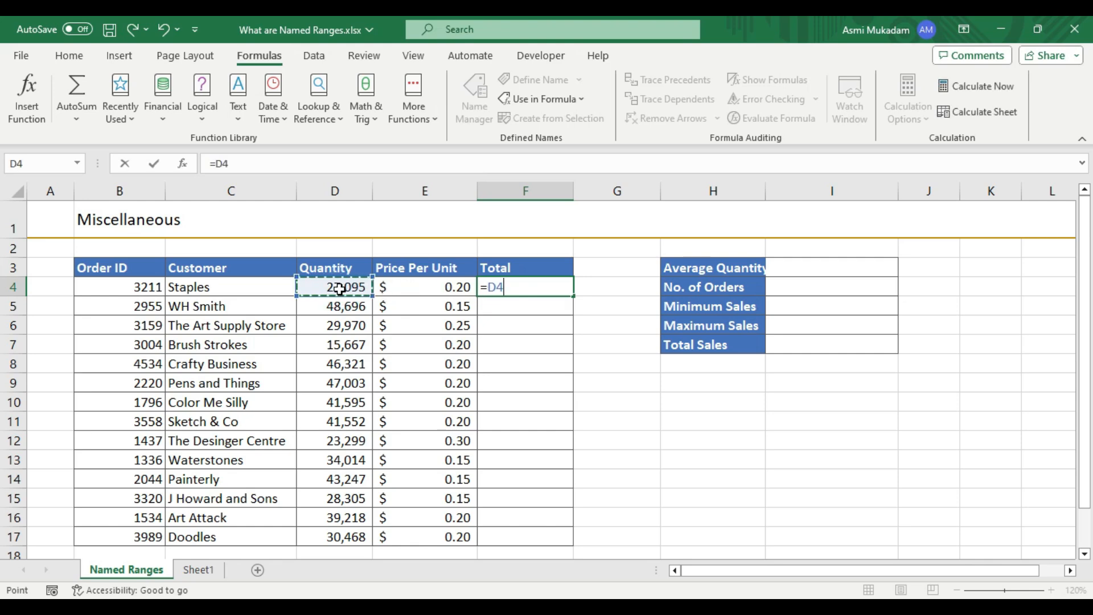
pyautogui.write('*')
pyautogui.click(397, 288)
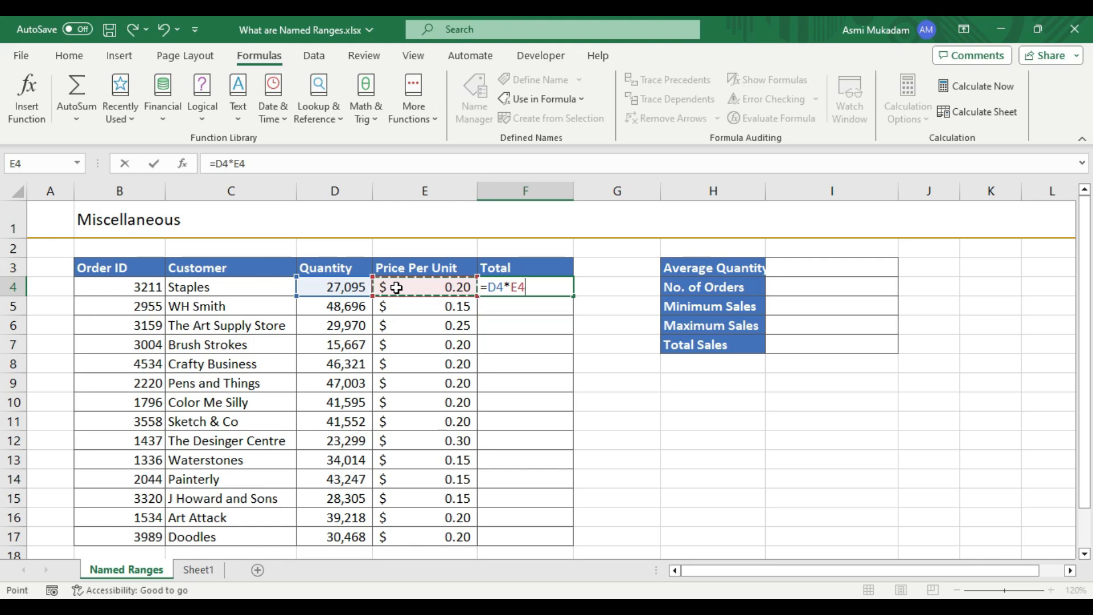
pyautogui.press('Return')
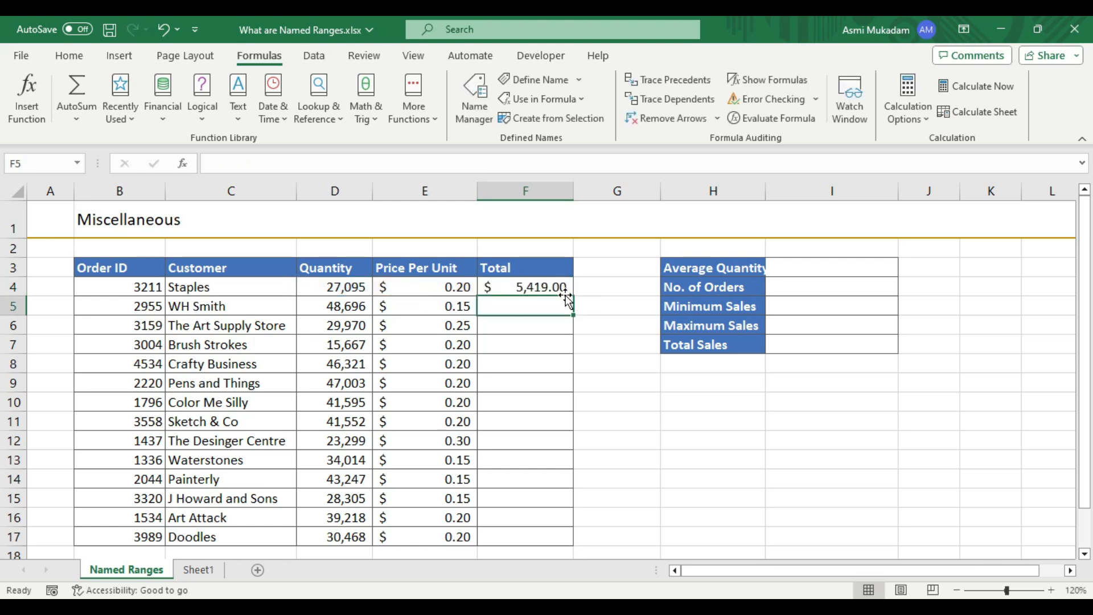
pyautogui.click(546, 287)
pyautogui.moveTo(576, 297); pyautogui.dragTo(585, 542)
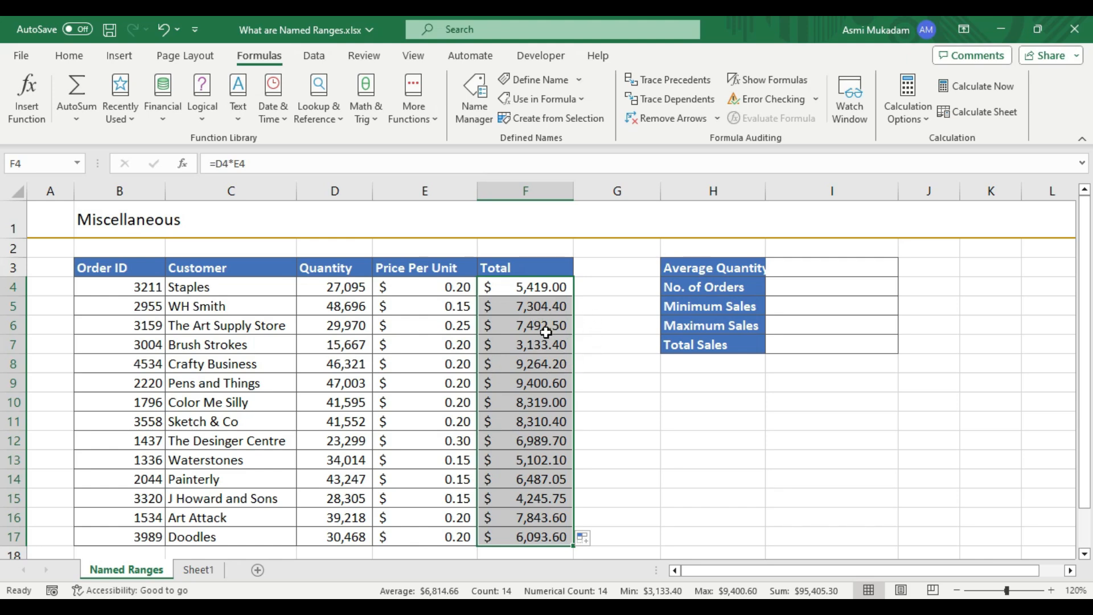
# Name the Total column, cells F3:F17 including its header, total, and check the list of names.
pyautogui.moveTo(506, 268); pyautogui.dragTo(545, 539)
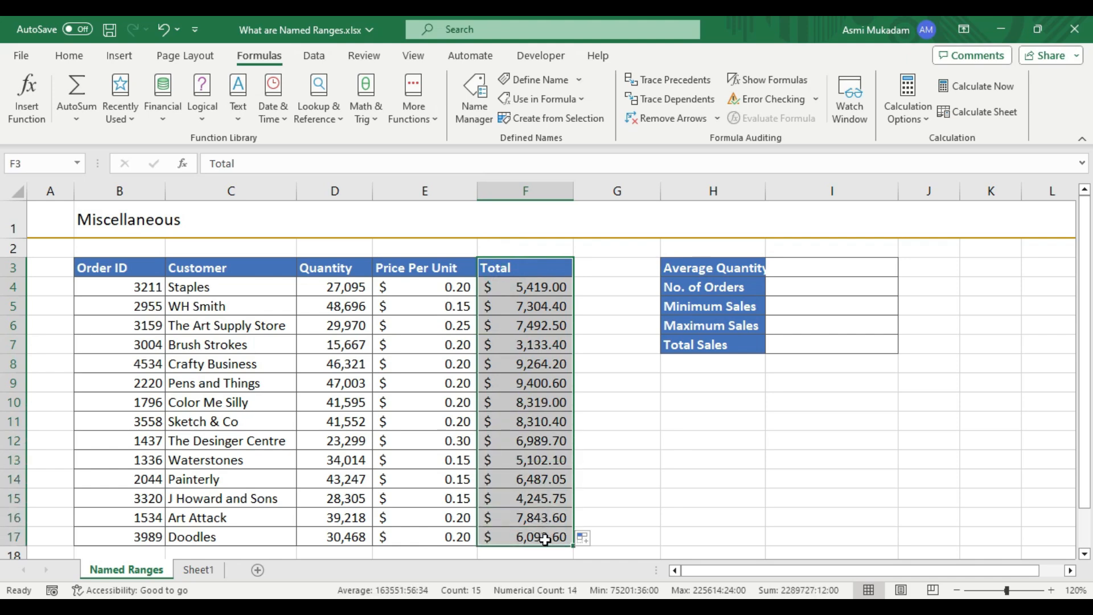
pyautogui.click(43, 168)
pyautogui.write('total')
pyautogui.press('Return')
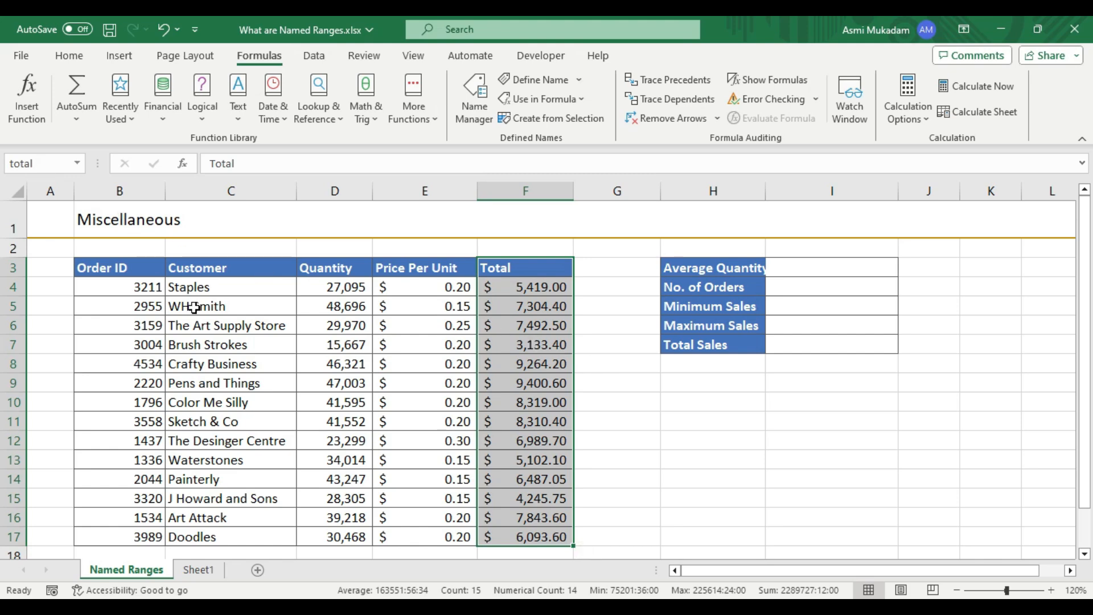
pyautogui.click(628, 345)
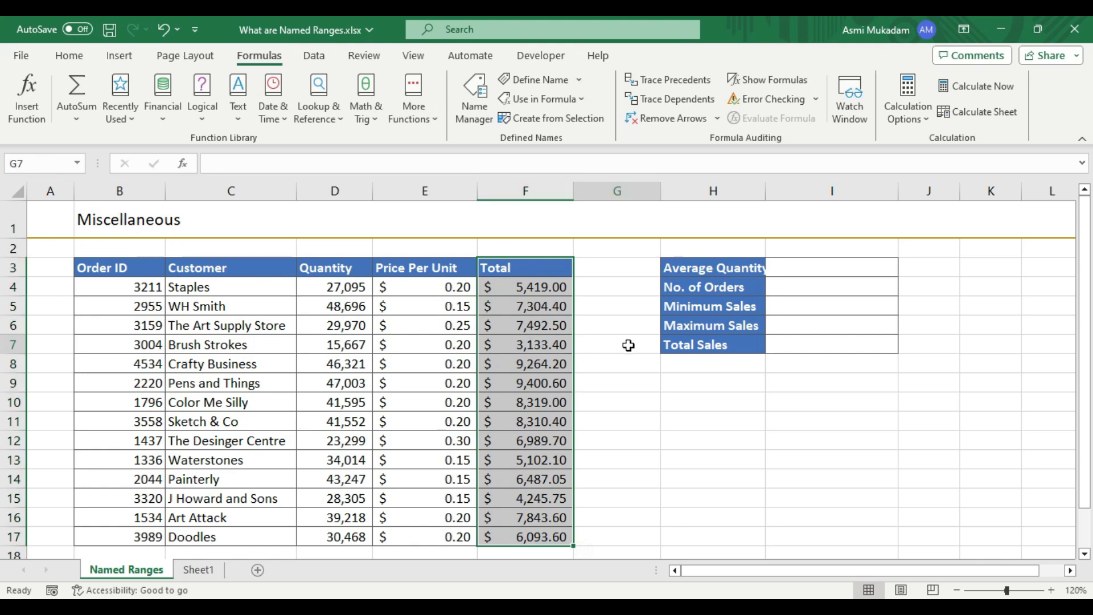
pyautogui.click(79, 164)
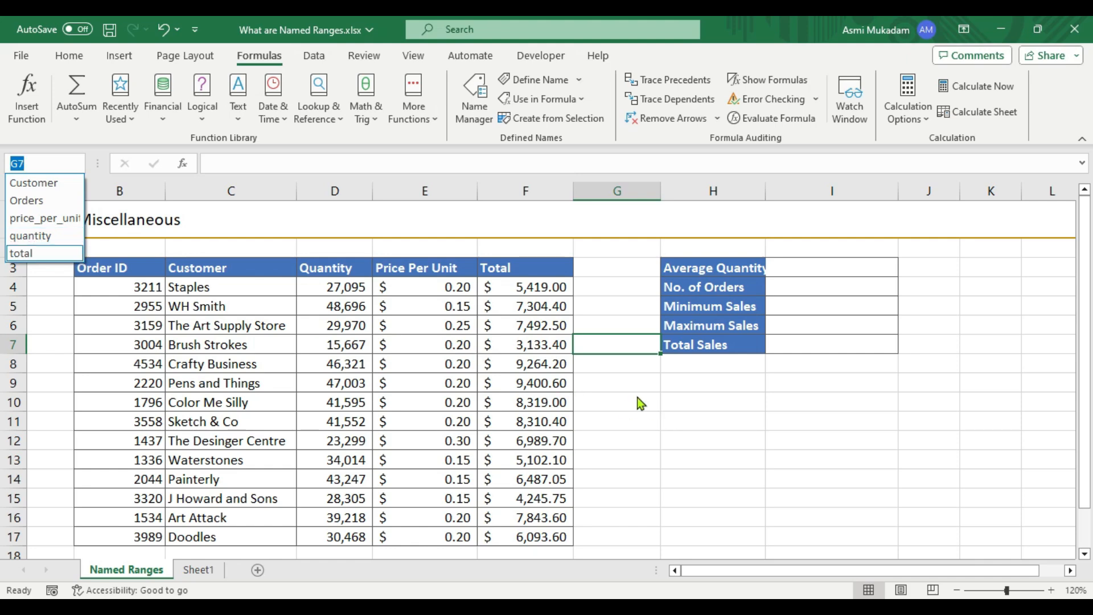
pyautogui.click(607, 405)
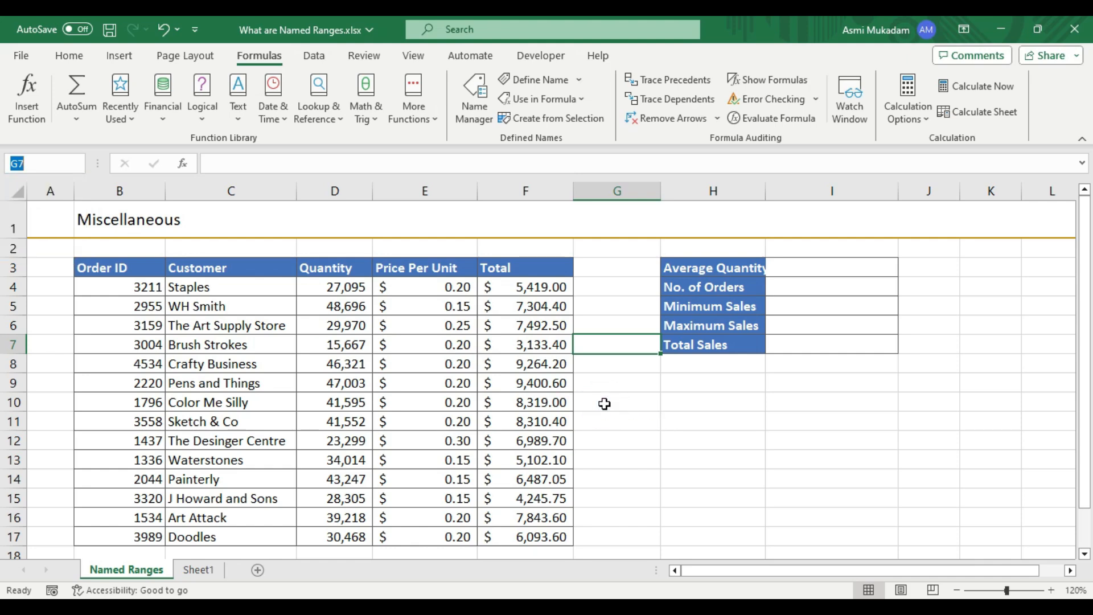
# Delete the Customer, Orders and price_per_unit names in the Name Manager.
pyautogui.click(473, 117)
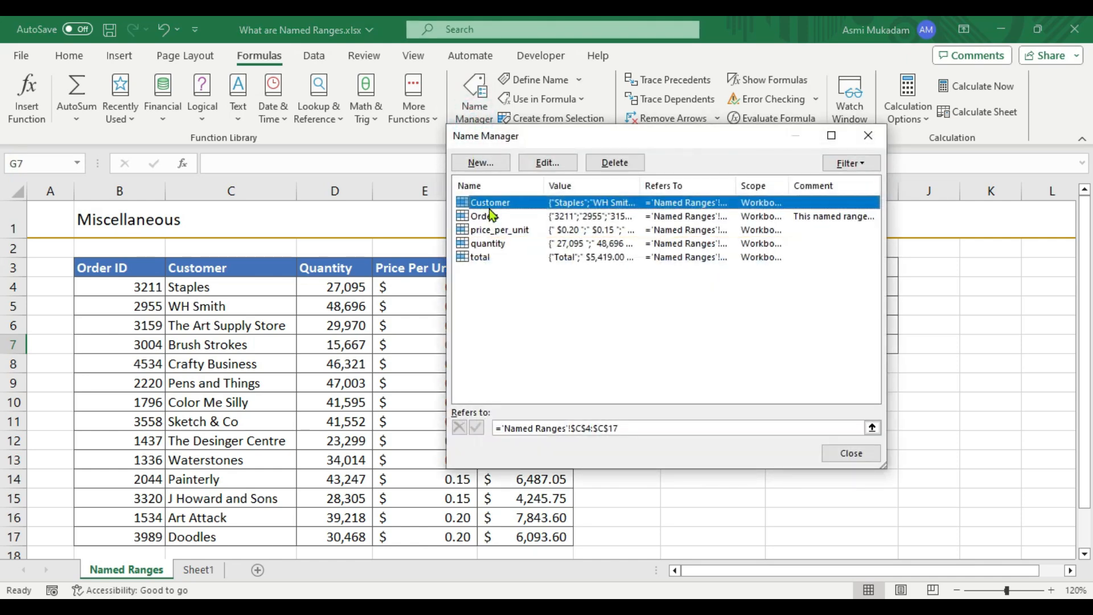
pyautogui.click(615, 165)
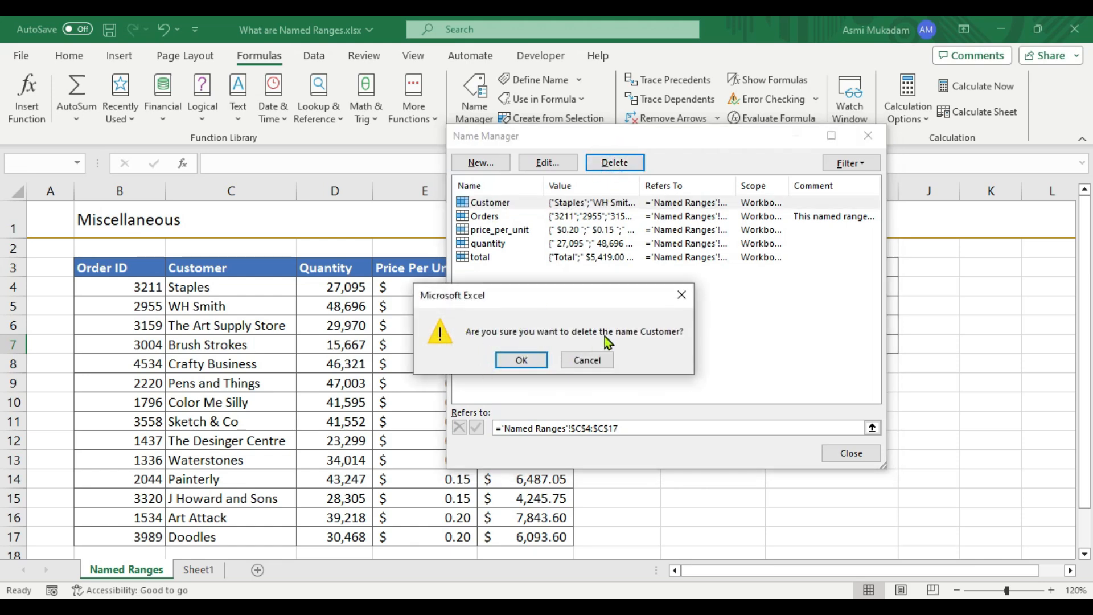
pyautogui.click(521, 361)
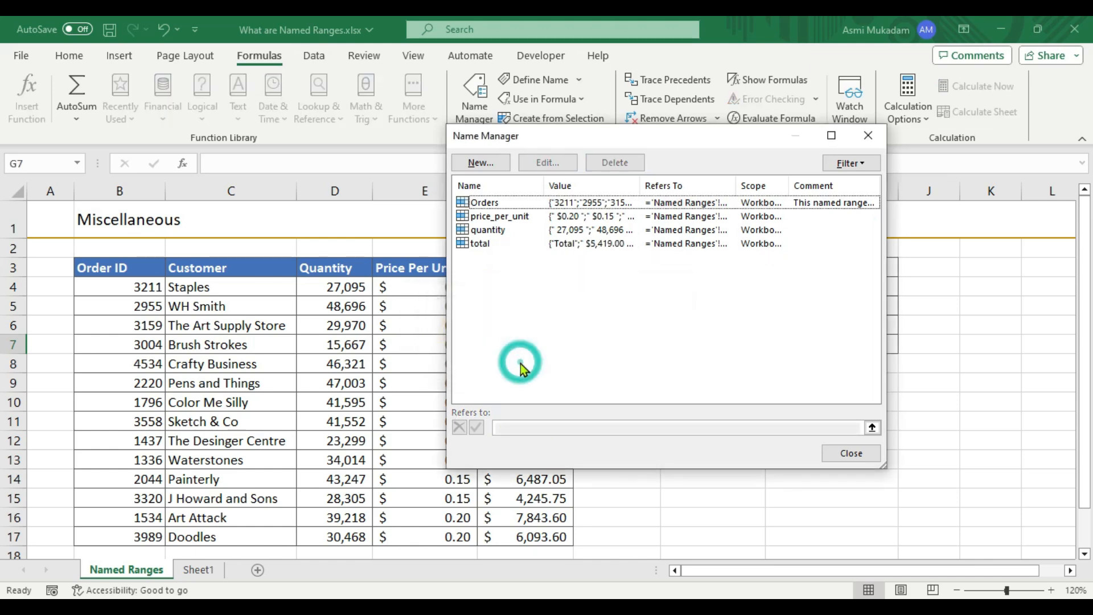
pyautogui.click(493, 205)
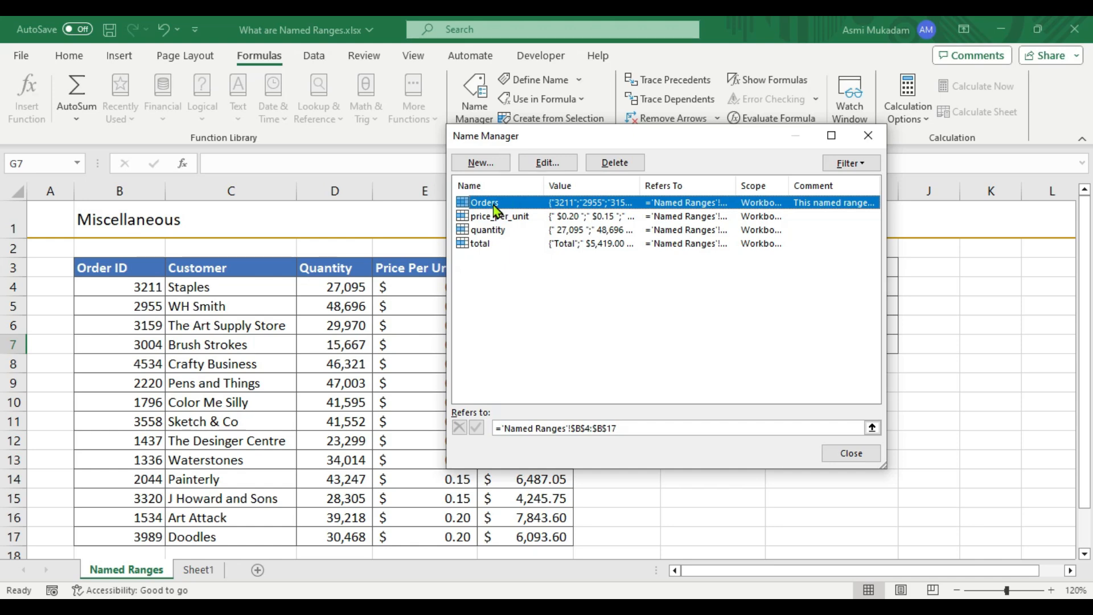
pyautogui.click(615, 163)
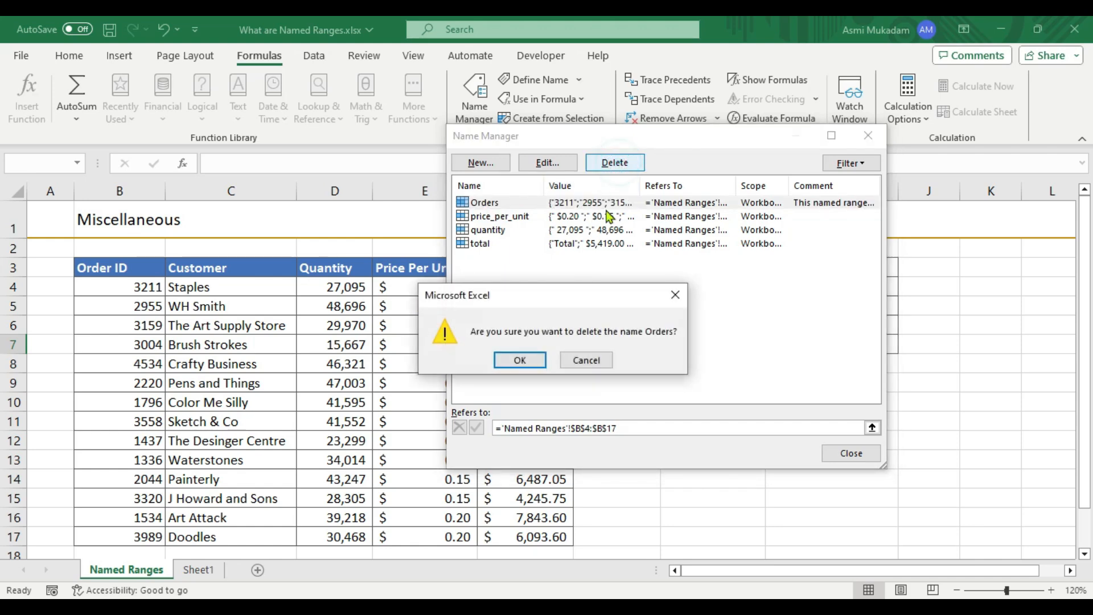
pyautogui.click(514, 365)
pyautogui.click(491, 204)
pyautogui.click(615, 163)
pyautogui.click(517, 360)
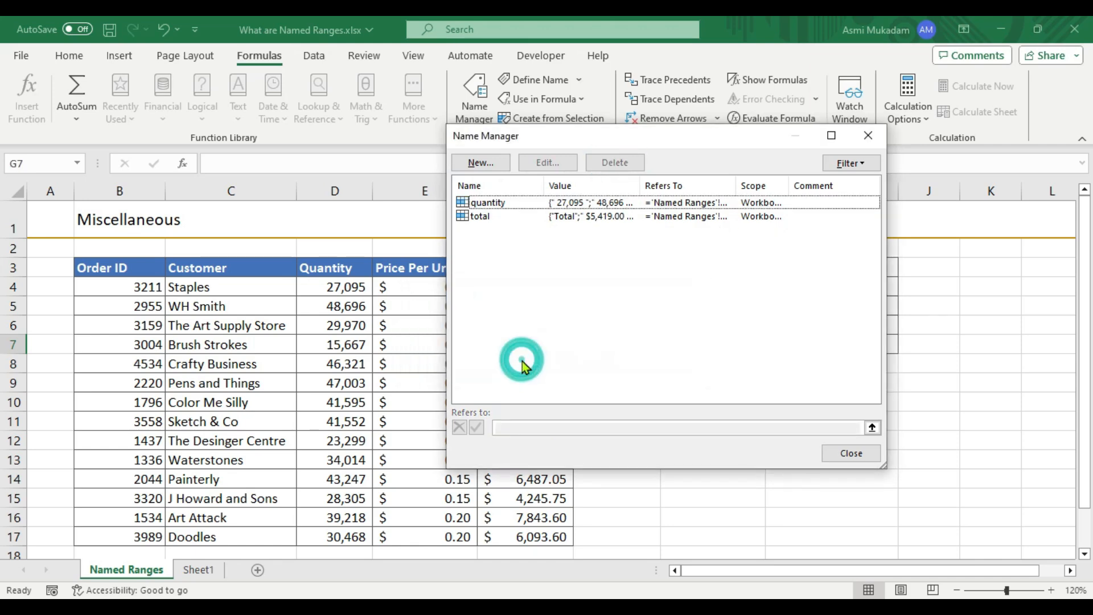
# Delete the remaining quantity and total names and close the Name Manager.
pyautogui.click(493, 203)
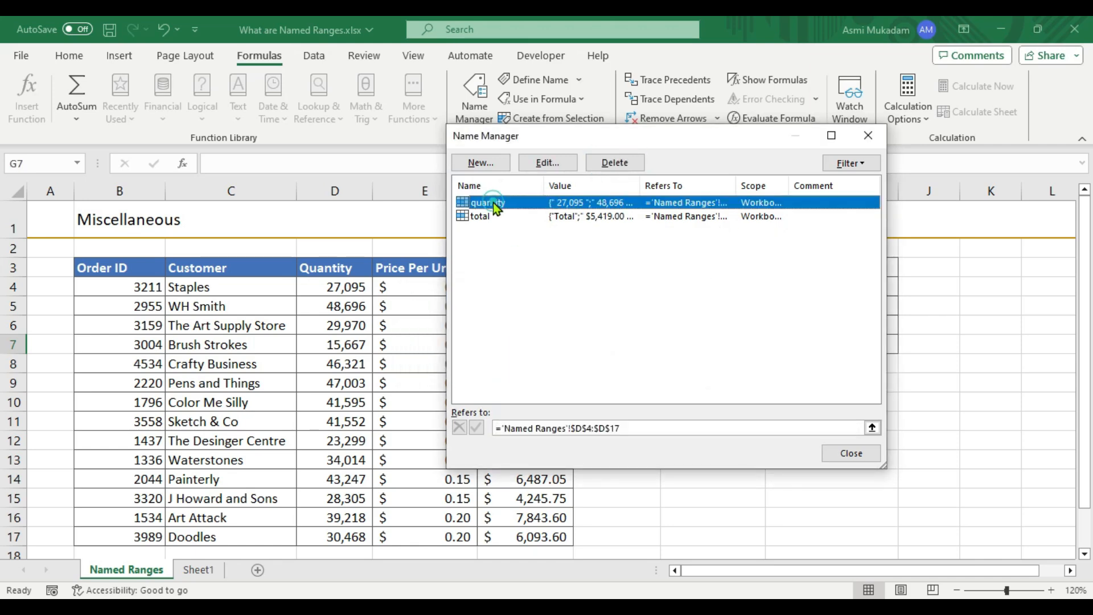
pyautogui.click(617, 163)
pyautogui.click(516, 358)
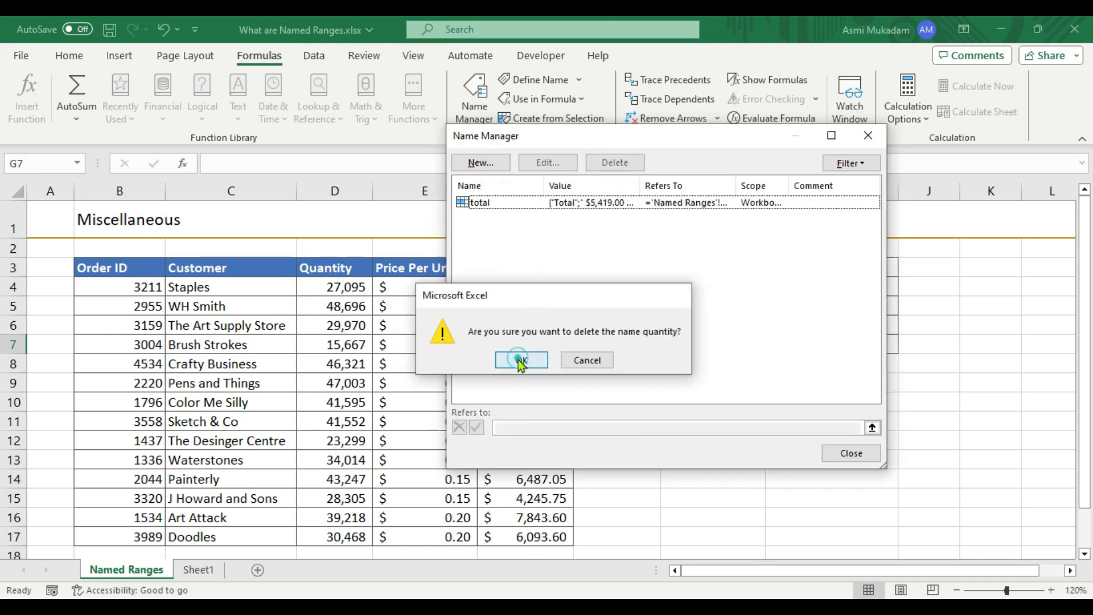
pyautogui.click(483, 209)
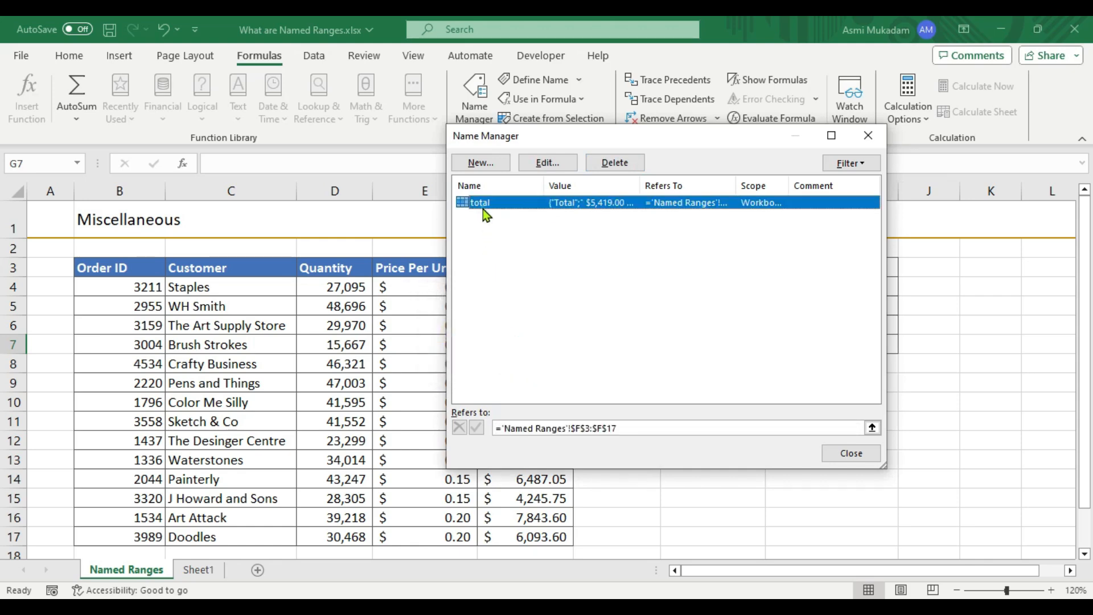
pyautogui.click(613, 163)
pyautogui.click(517, 360)
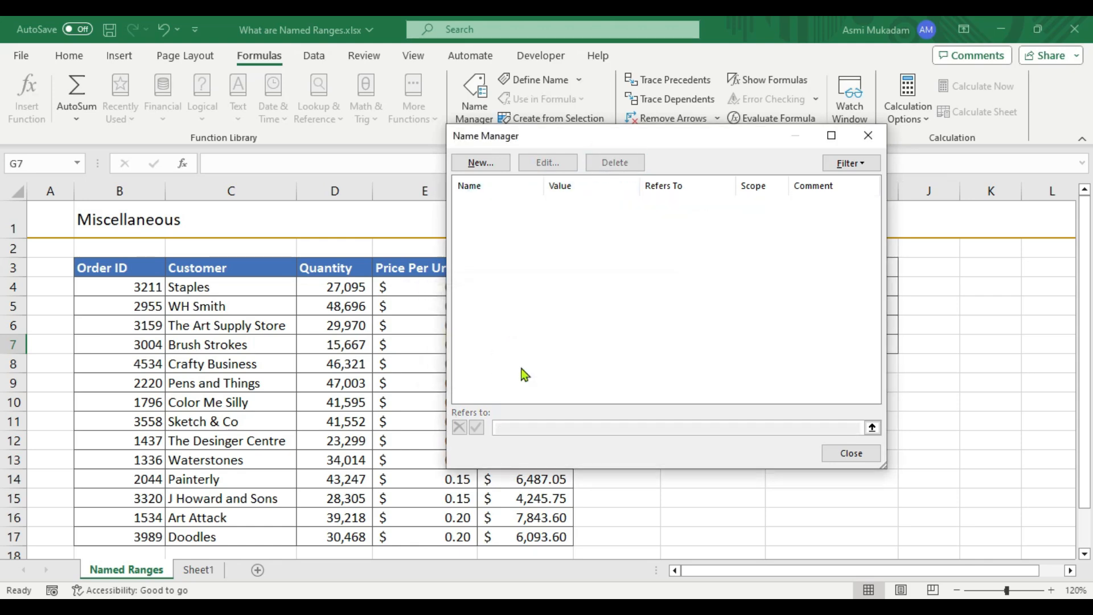
pyautogui.click(850, 454)
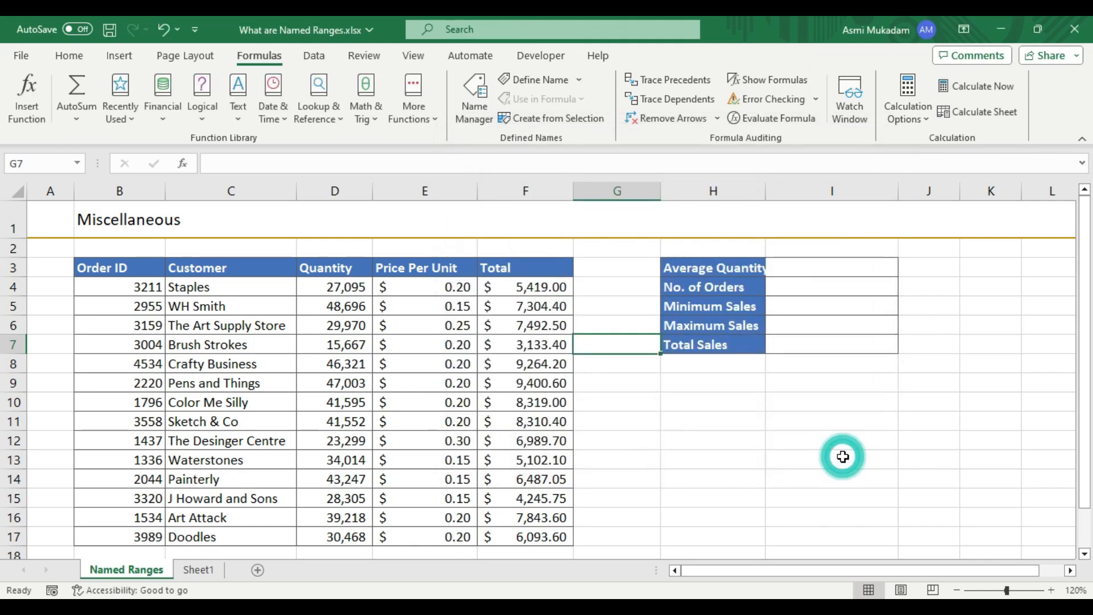
# Review which named ranges are defined for the order table's columns.
pyautogui.click(75, 165)
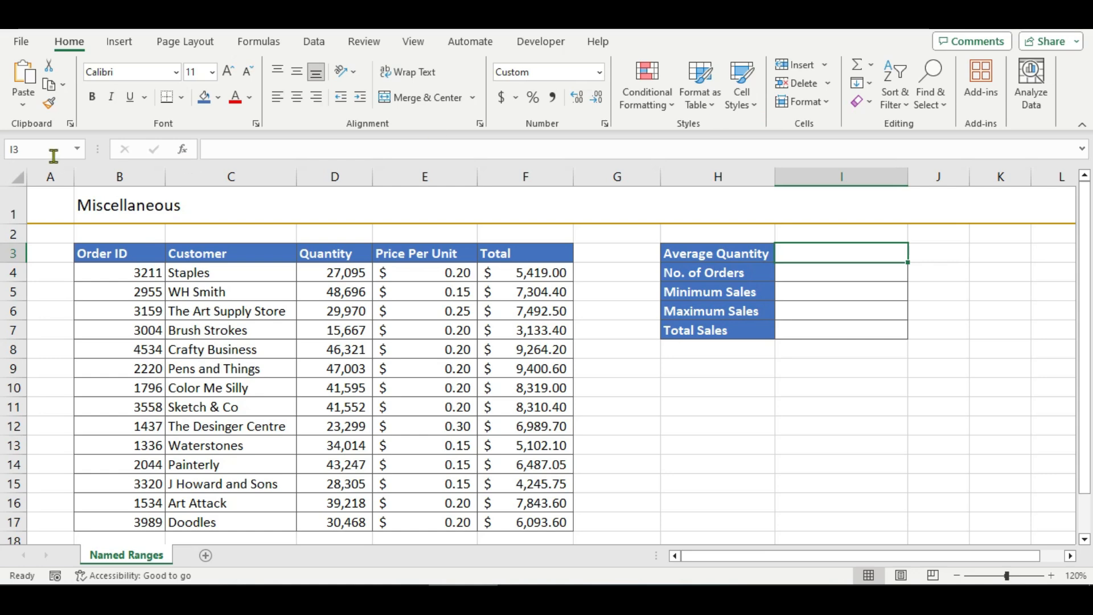
pyautogui.click(79, 152)
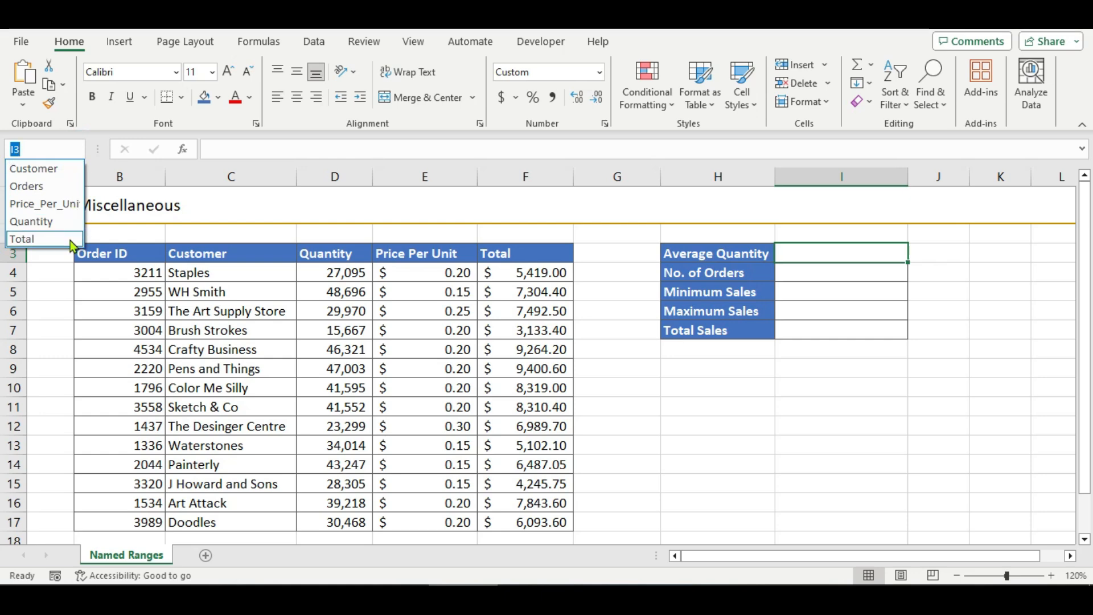
pyautogui.click(636, 392)
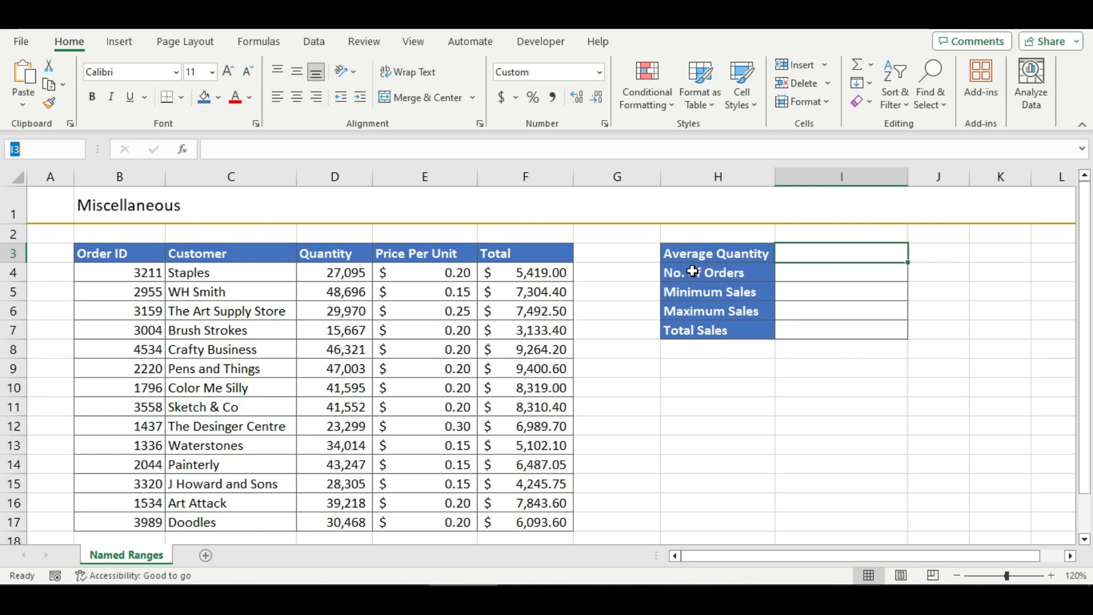
# Calculate the Average Quantity in I3 with the AVERAGE function on the Quantity named range.
pyautogui.click(802, 252)
pyautogui.click(802, 252)
pyautogui.write('=')
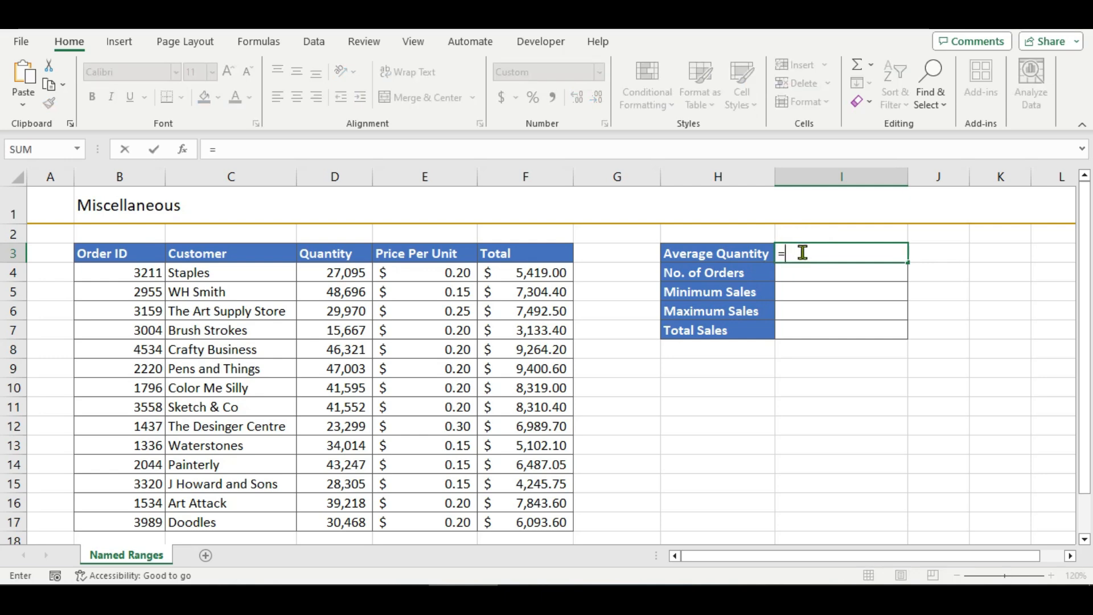
pyautogui.write('ave')
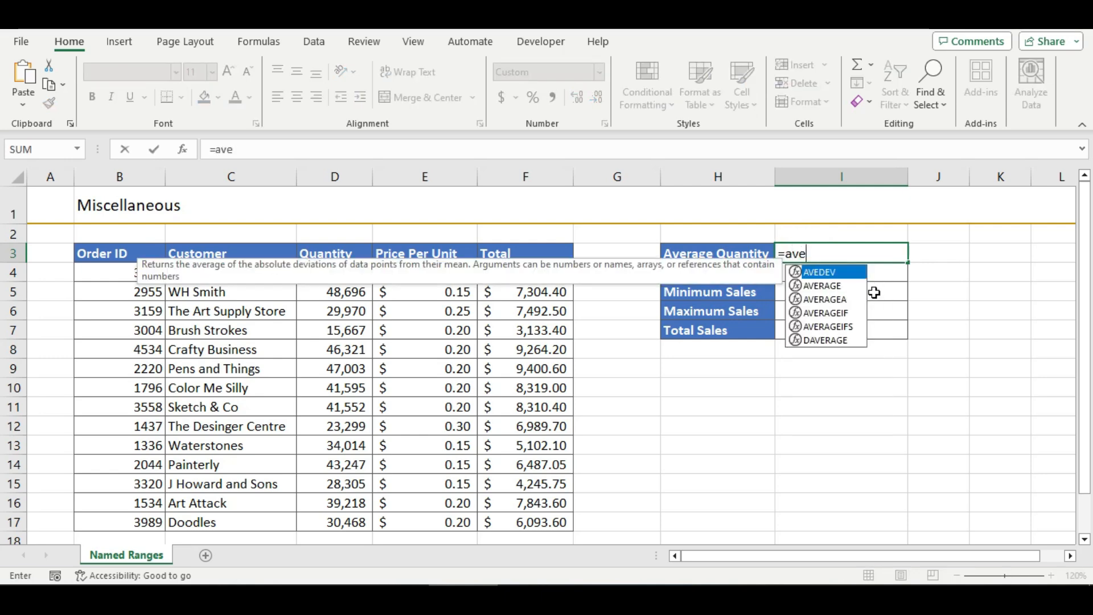
pyautogui.doubleClick(836, 287)
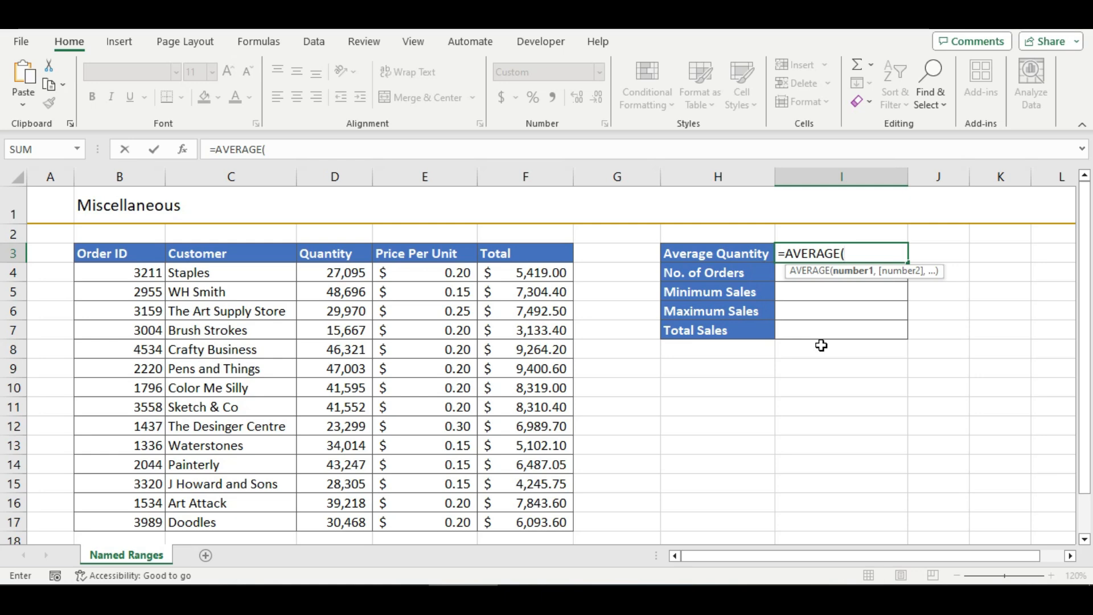
pyautogui.write('q')
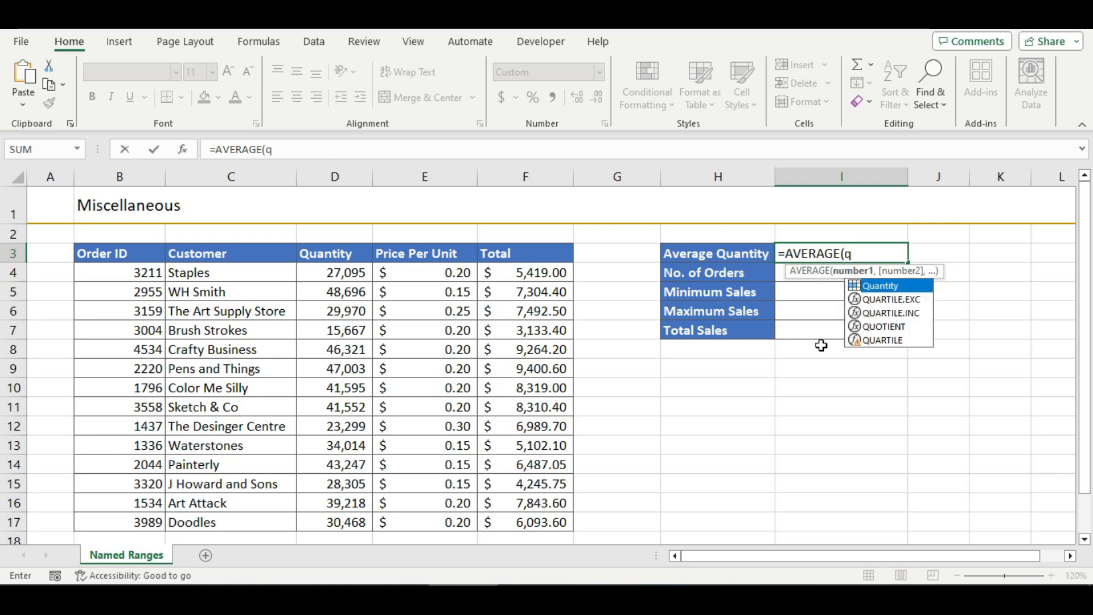
pyautogui.doubleClick(880, 285)
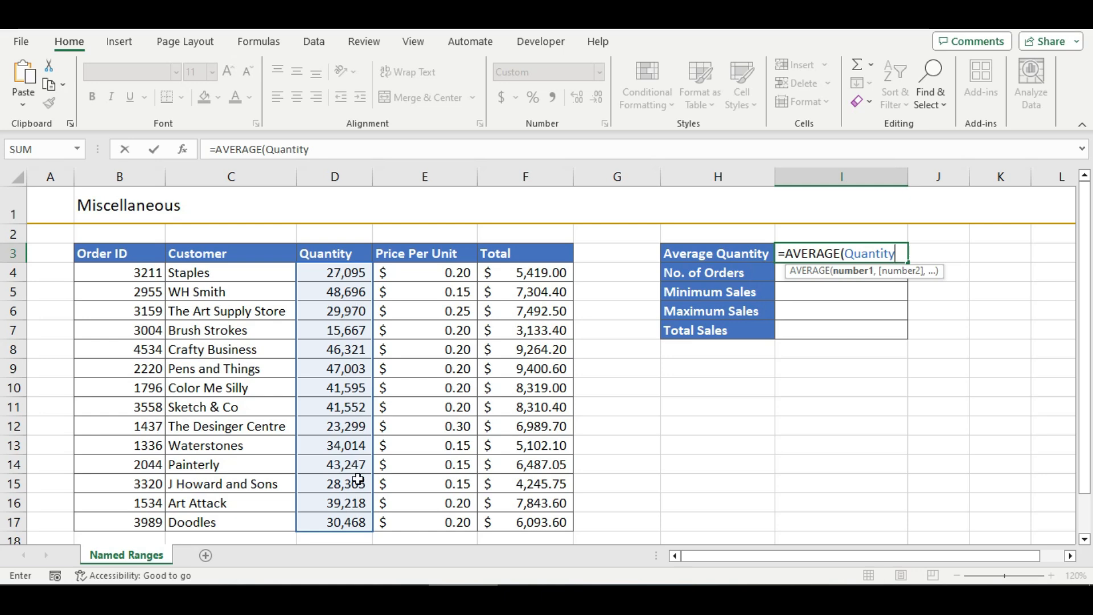
pyautogui.press('Return')
# Complete the Average Quantity formula in I3 and calculate No. of Orders in I4 with the COUNT function on the Orders named range.
pyautogui.write('0')
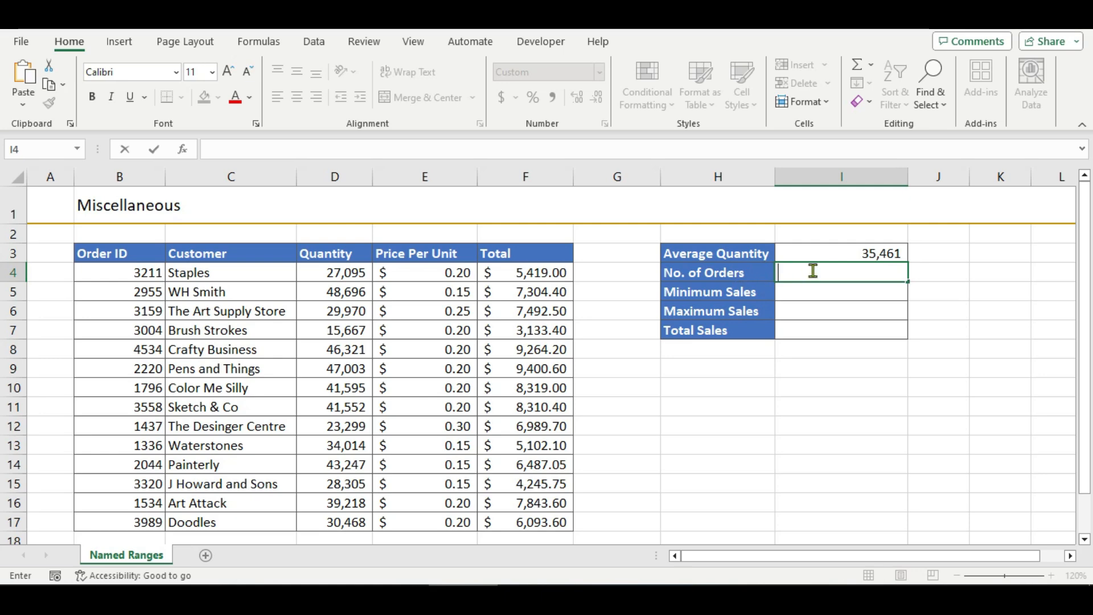
pyautogui.write('=')
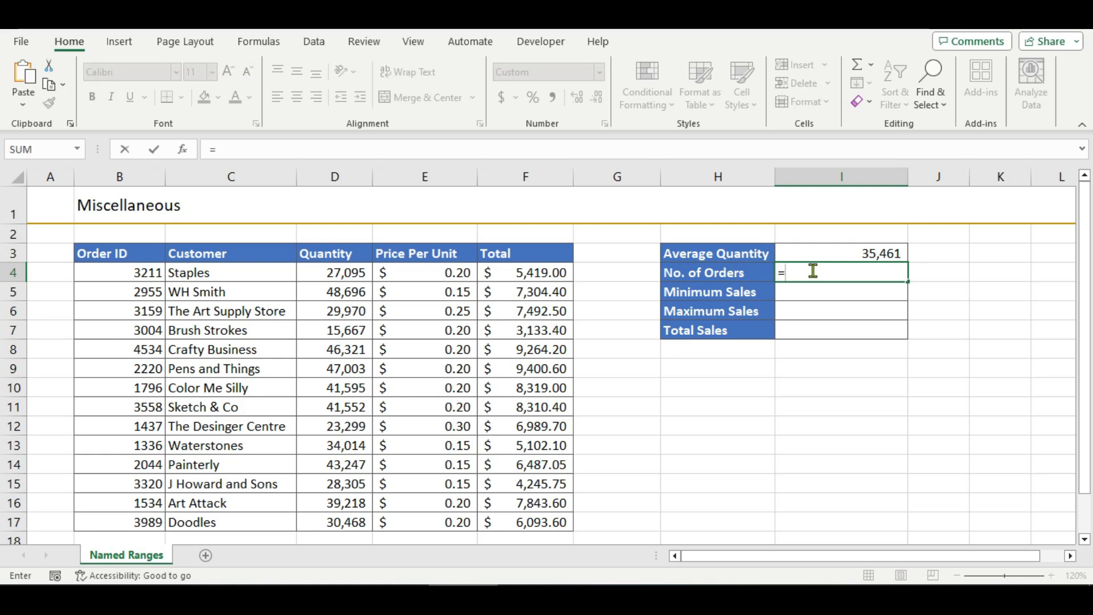
pyautogui.write('count')
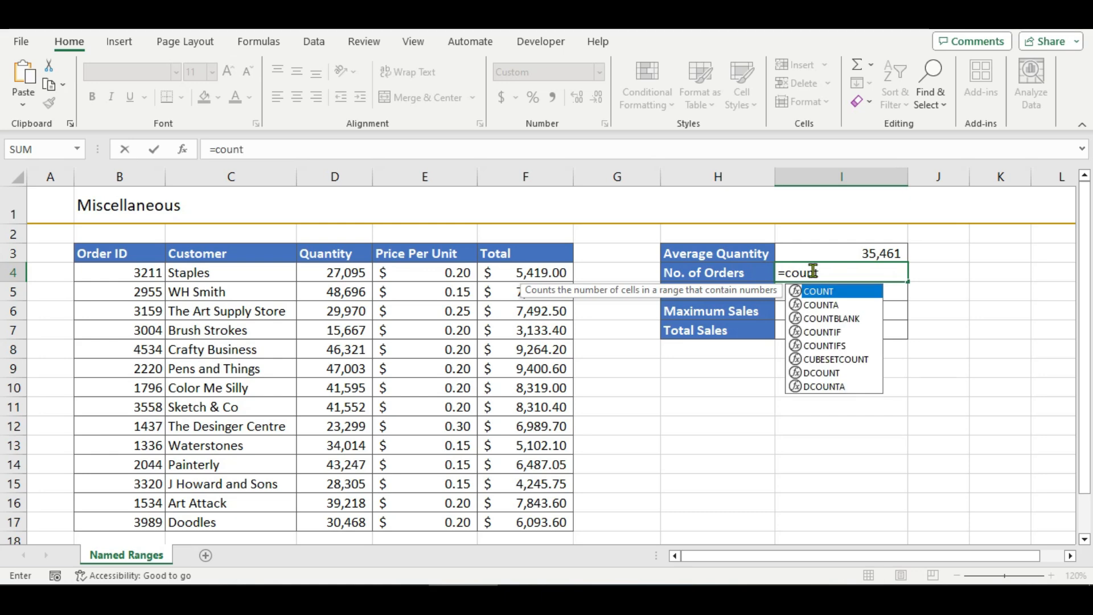
pyautogui.press('Tab')
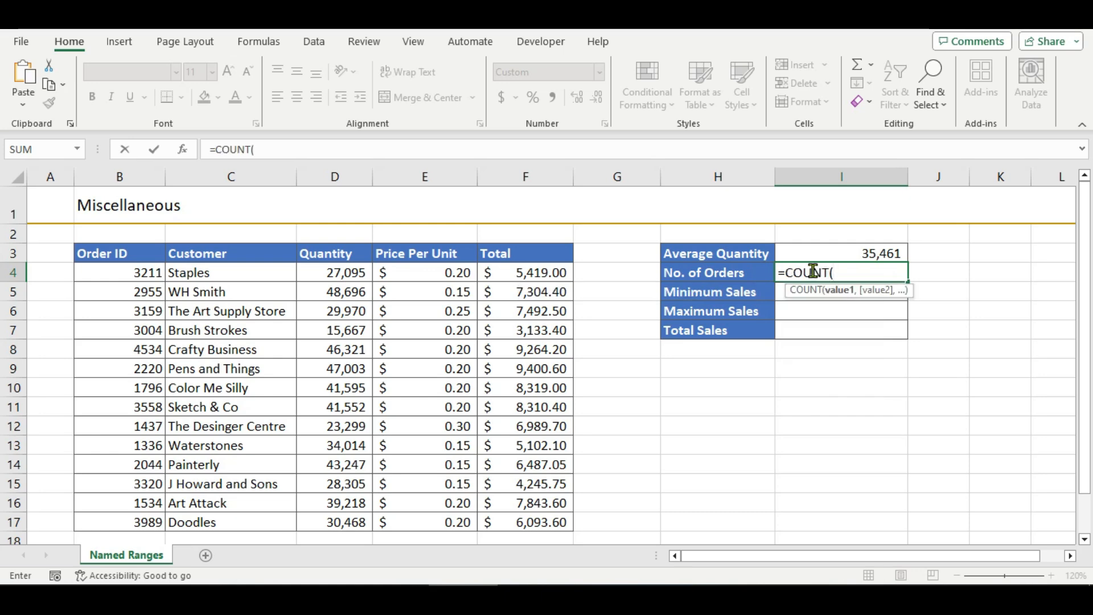
pyautogui.write('o')
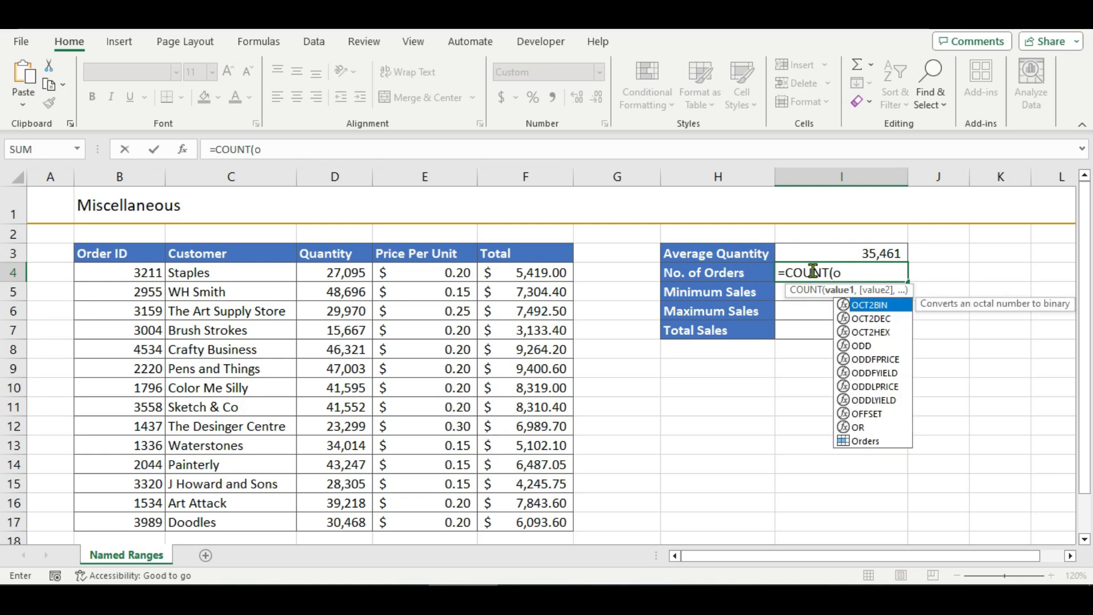
pyautogui.doubleClick(859, 442)
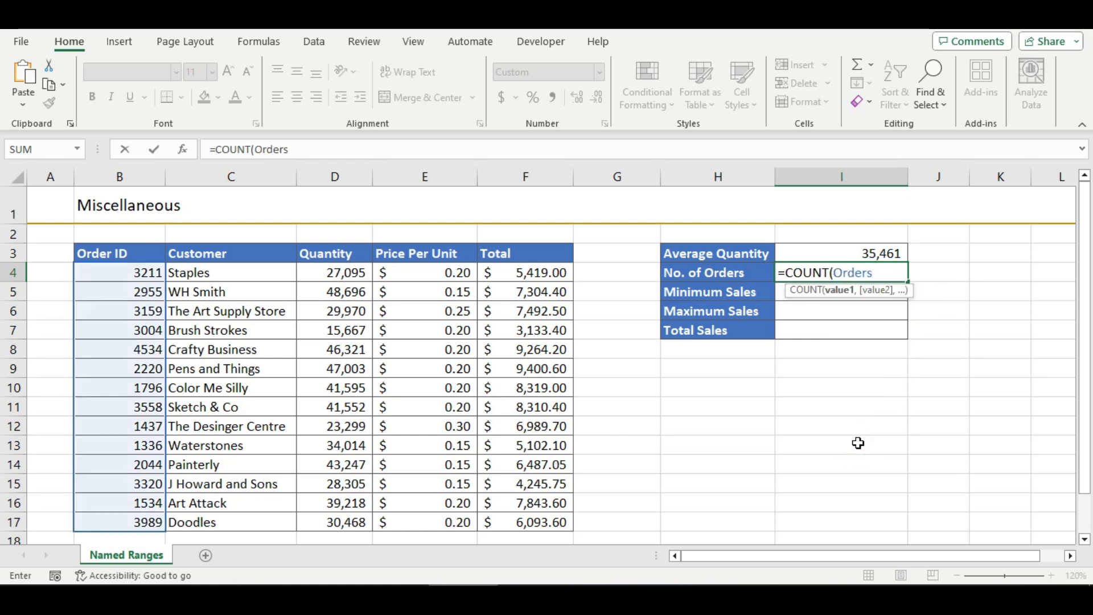
pyautogui.write(')')
pyautogui.press('Return')
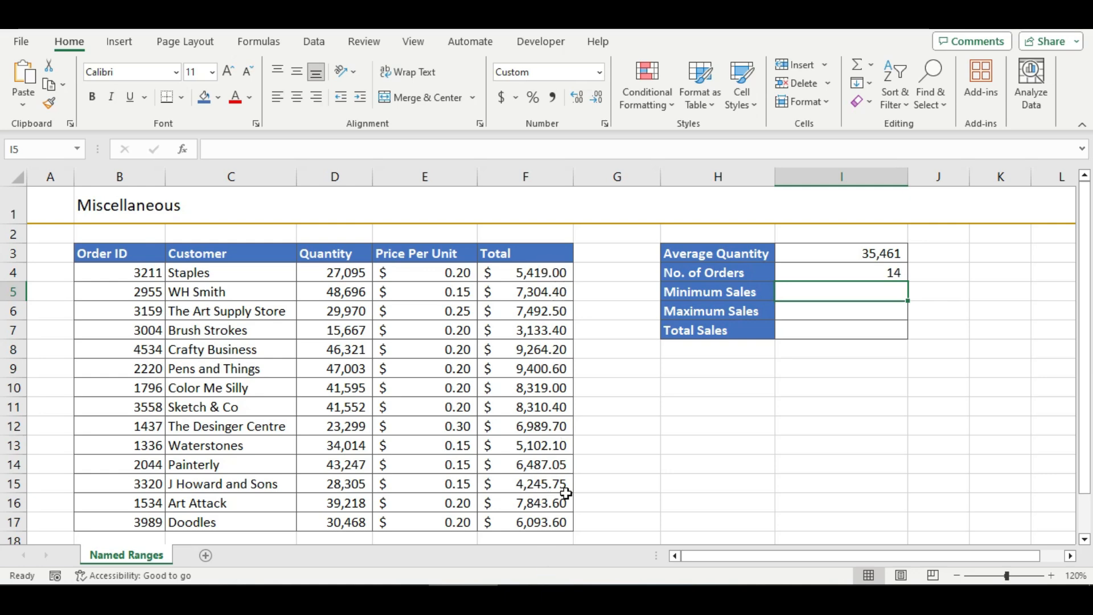
# Calculate Minimum Sales in I5 with the MIN function on the Total named range.
pyautogui.click(824, 293)
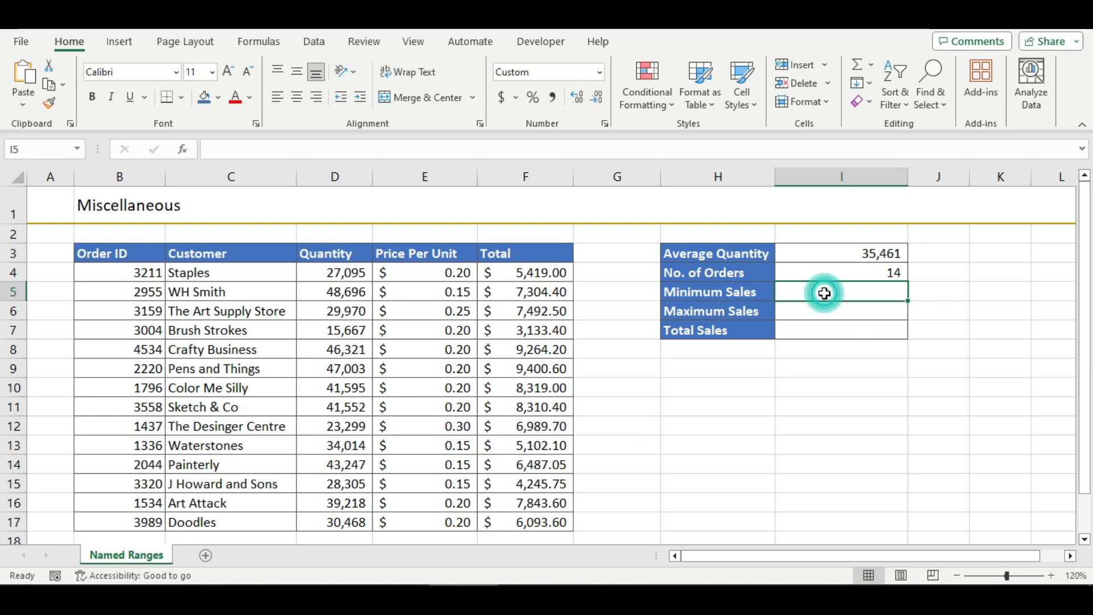
pyautogui.write('=')
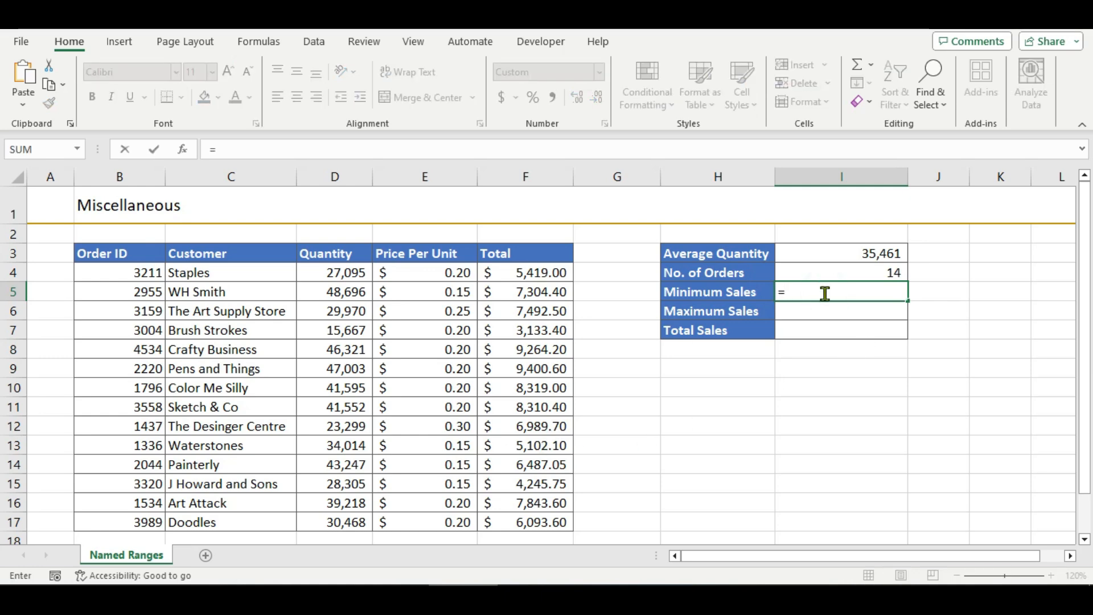
pyautogui.write('min')
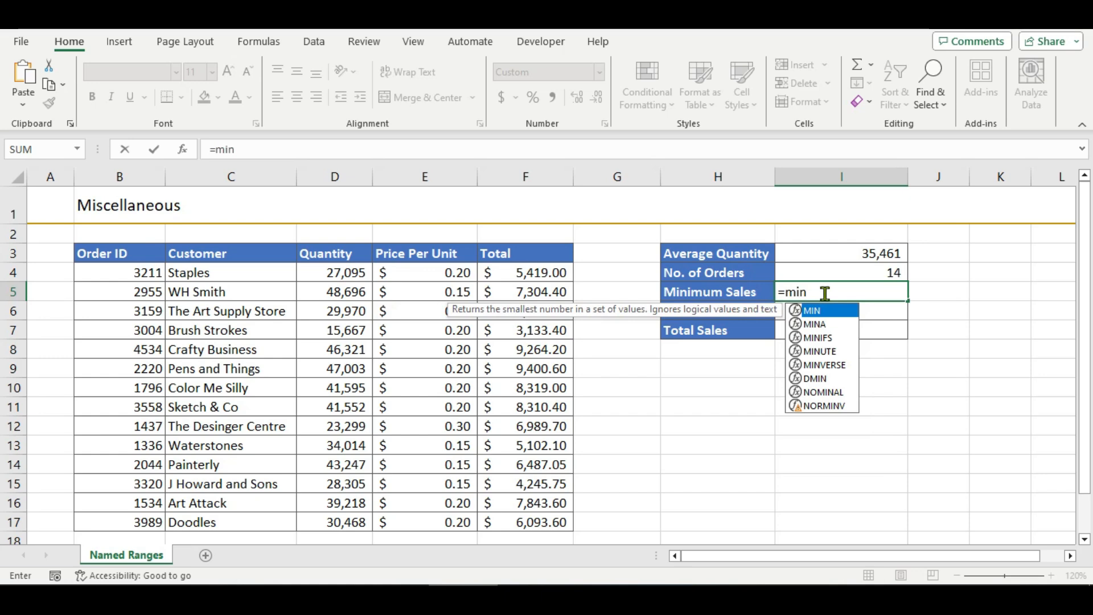
pyautogui.press('Tab')
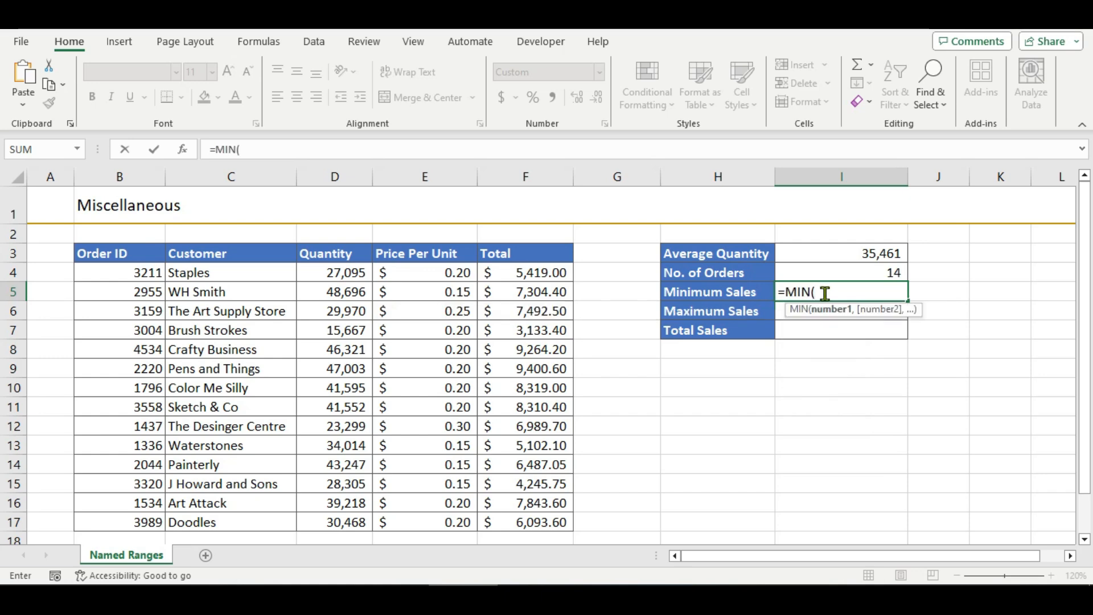
pyautogui.write('toa')
pyautogui.press('BackSpace')
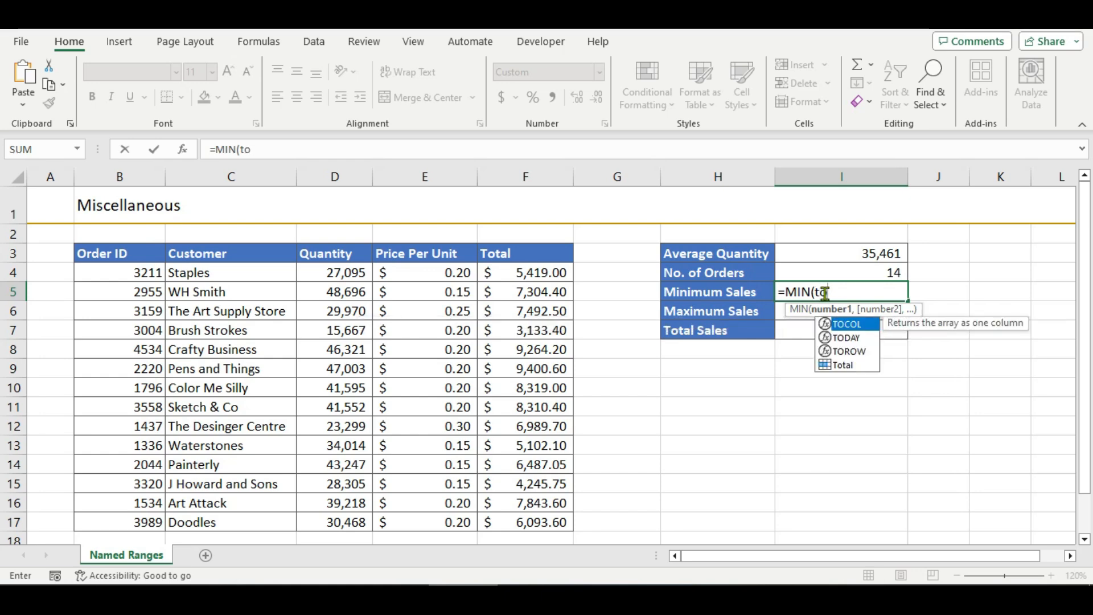
pyautogui.click(840, 365)
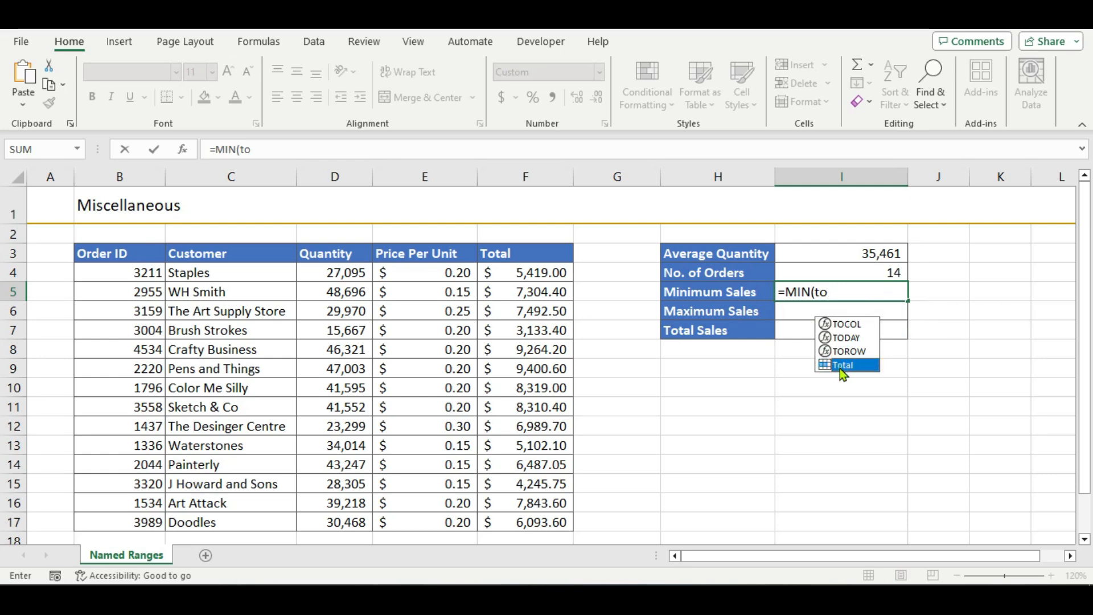
pyautogui.doubleClick(841, 366)
pyautogui.write(')')
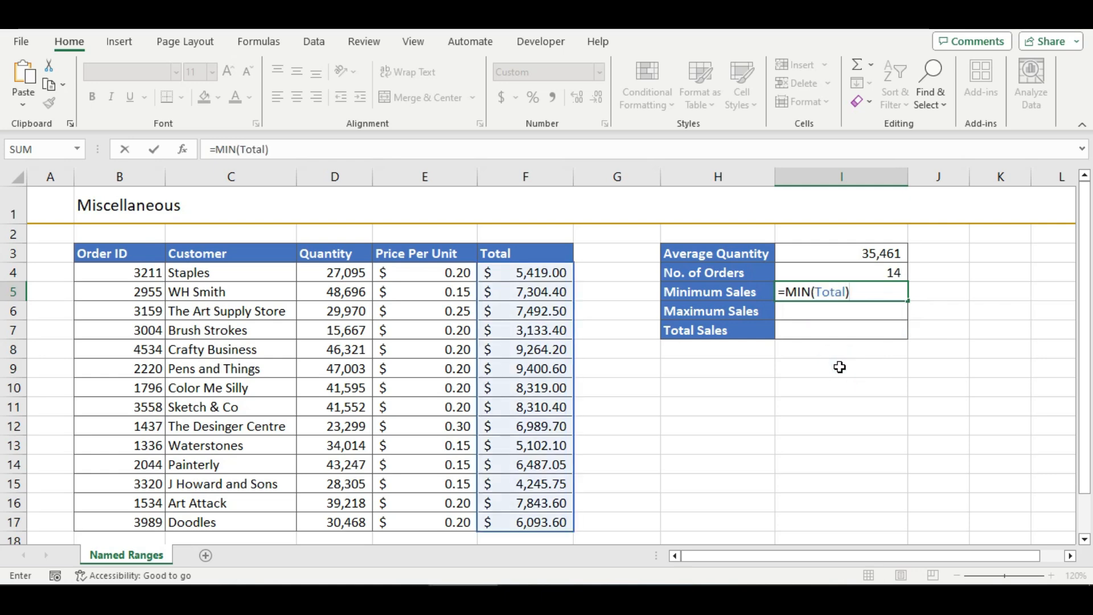
pyautogui.press('Return')
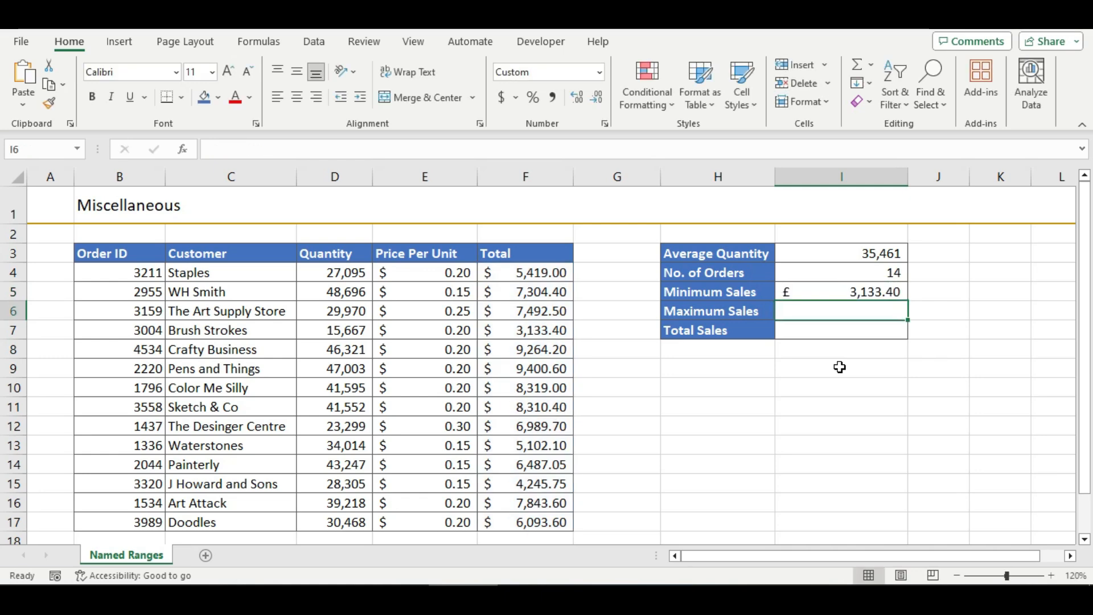
# Calculate Maximum Sales in I6 with the MAX function on the Total named range.
pyautogui.click(818, 309)
pyautogui.write('=')
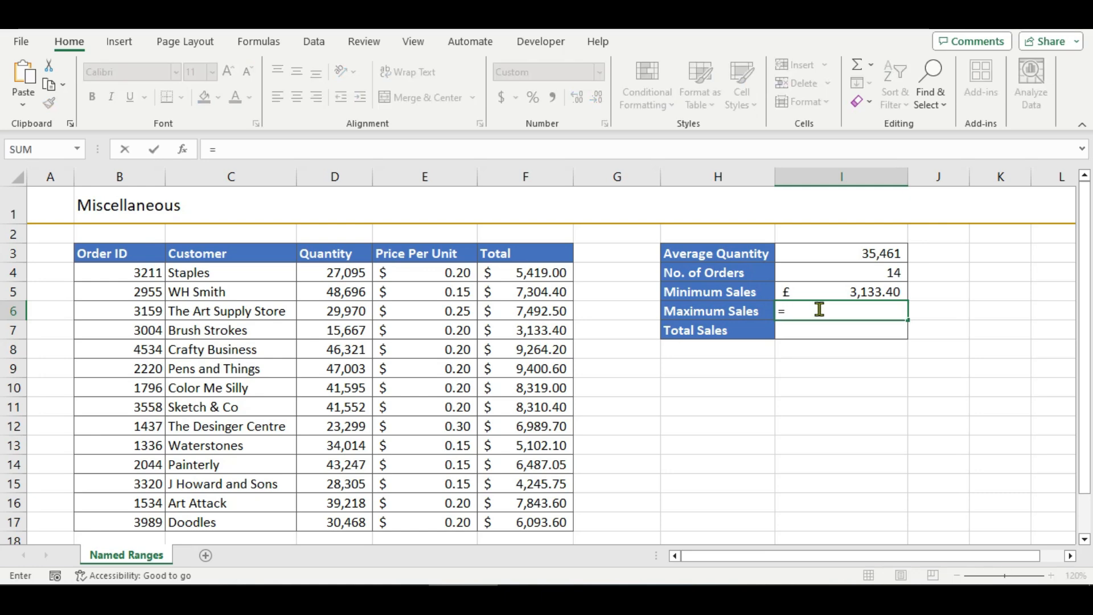
pyautogui.write('max')
pyautogui.press('Tab')
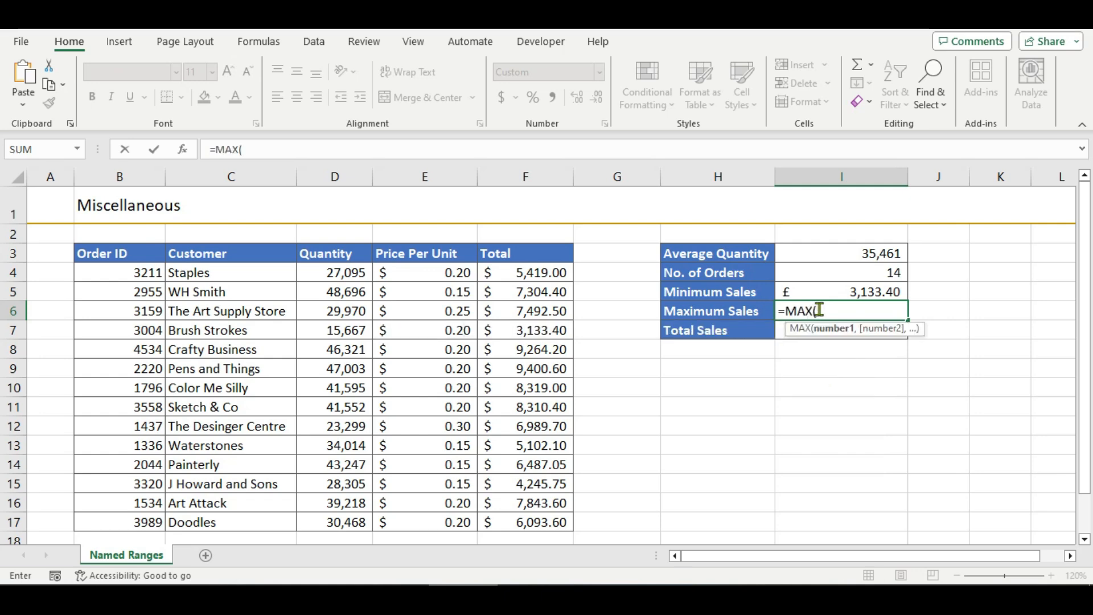
pyautogui.write('ta')
pyautogui.press('BackSpace')
pyautogui.write('o')
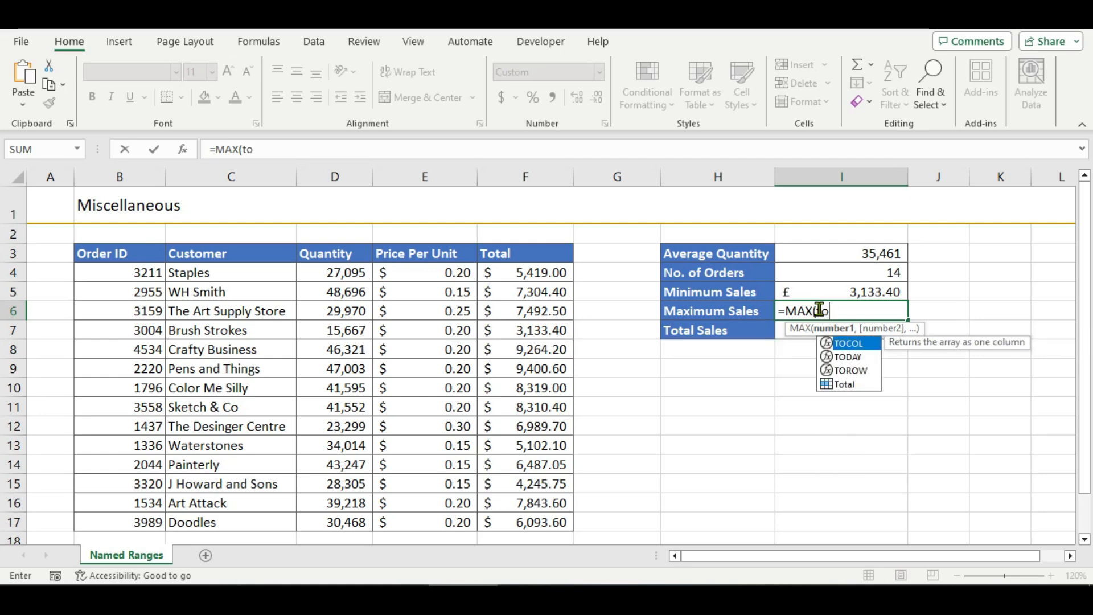
pyautogui.doubleClick(840, 384)
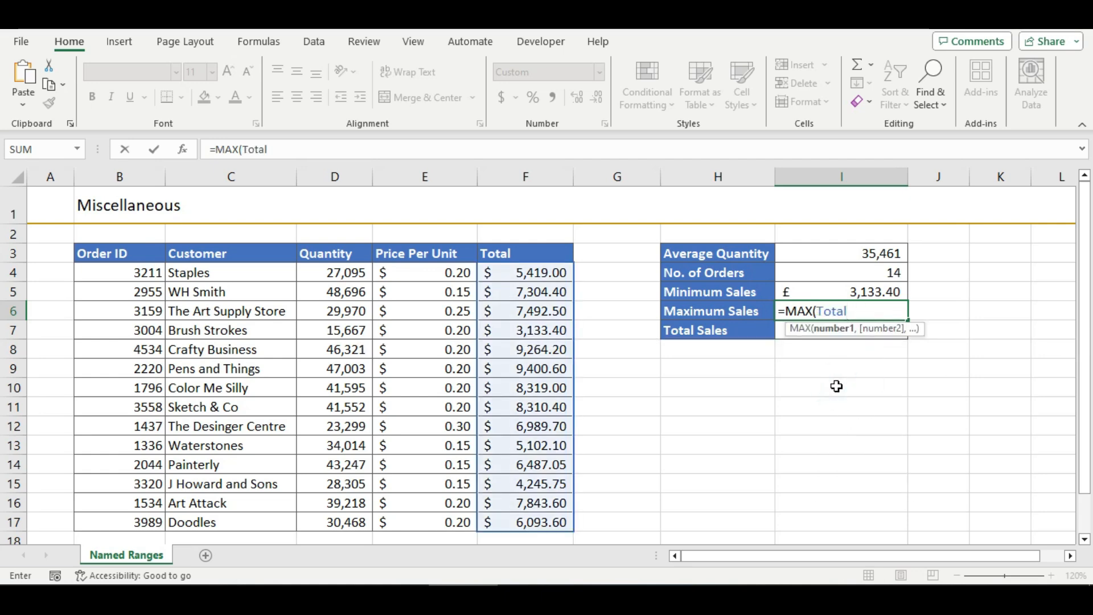
pyautogui.write(')')
pyautogui.press('Return')
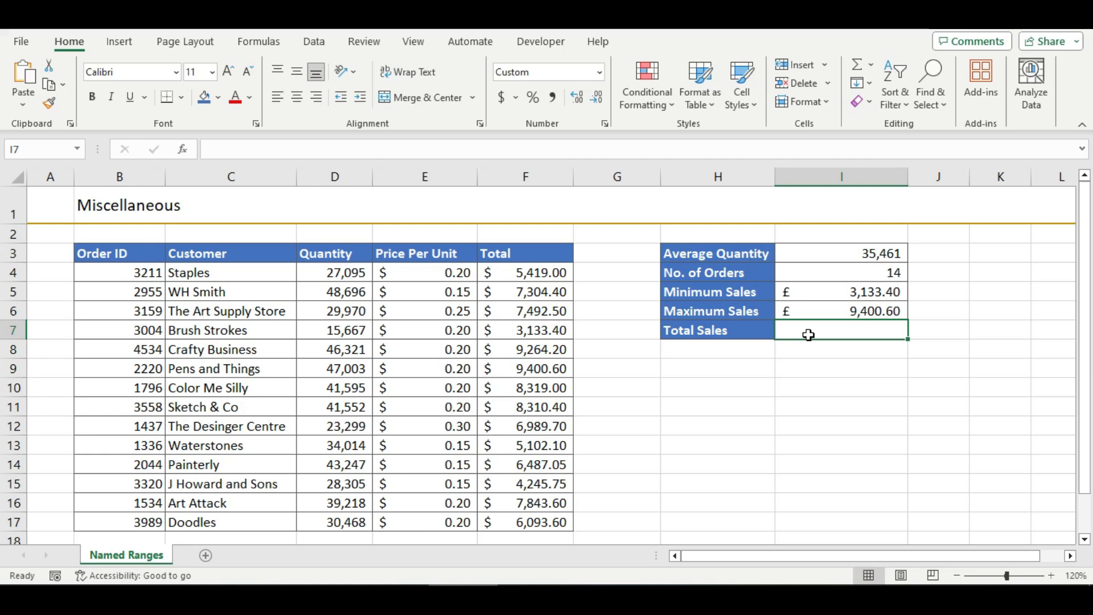
# Calculate Total Sales in I7 with the SUM function on the Total named range.
pyautogui.write('=')
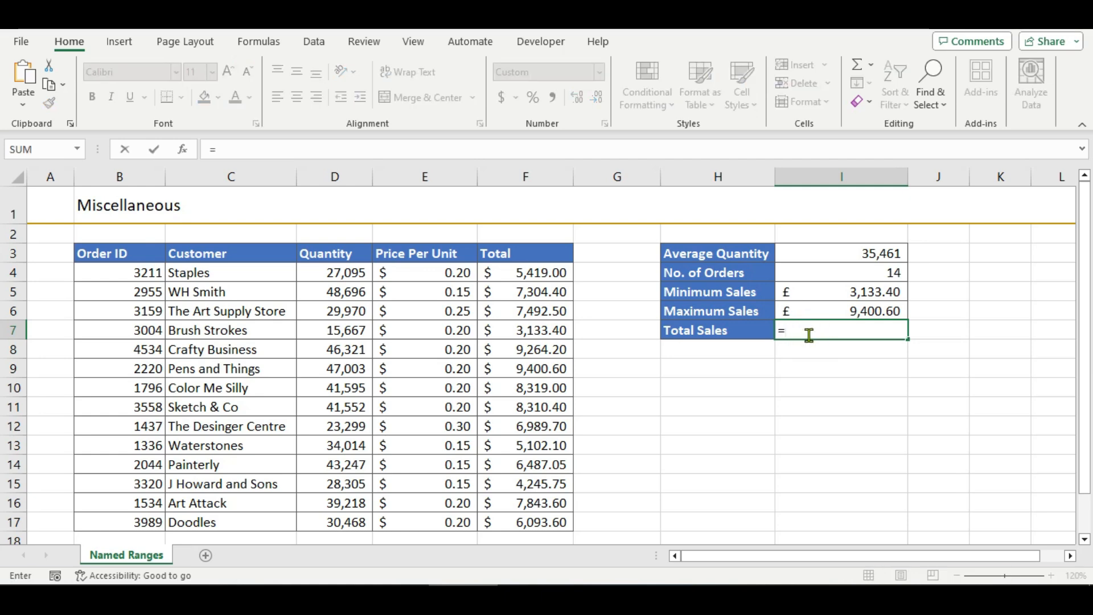
pyautogui.write('sum')
pyautogui.press('Tab')
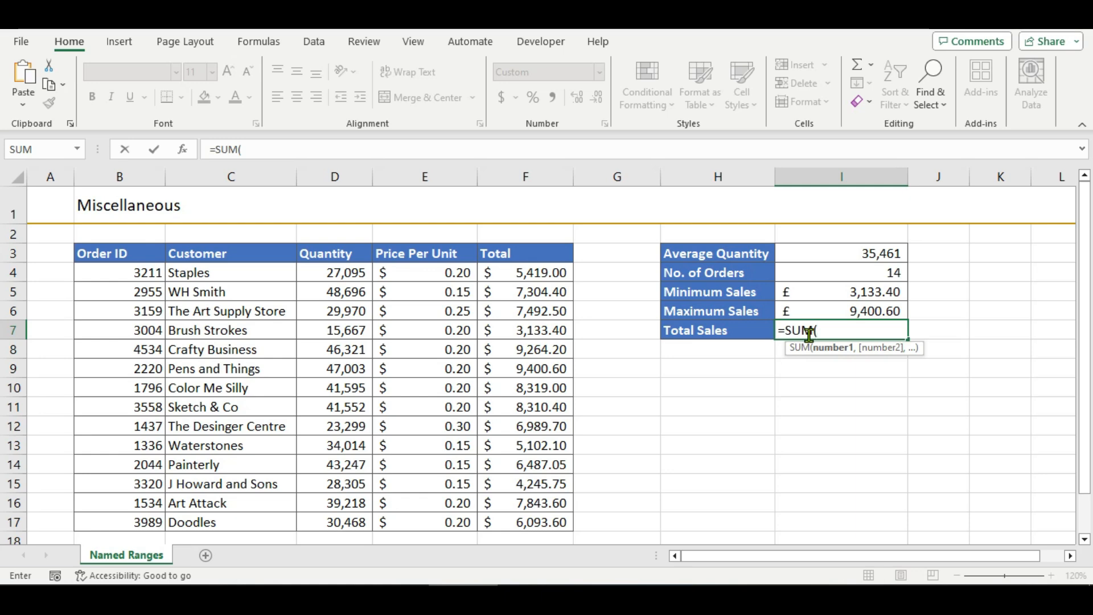
pyautogui.write('total')
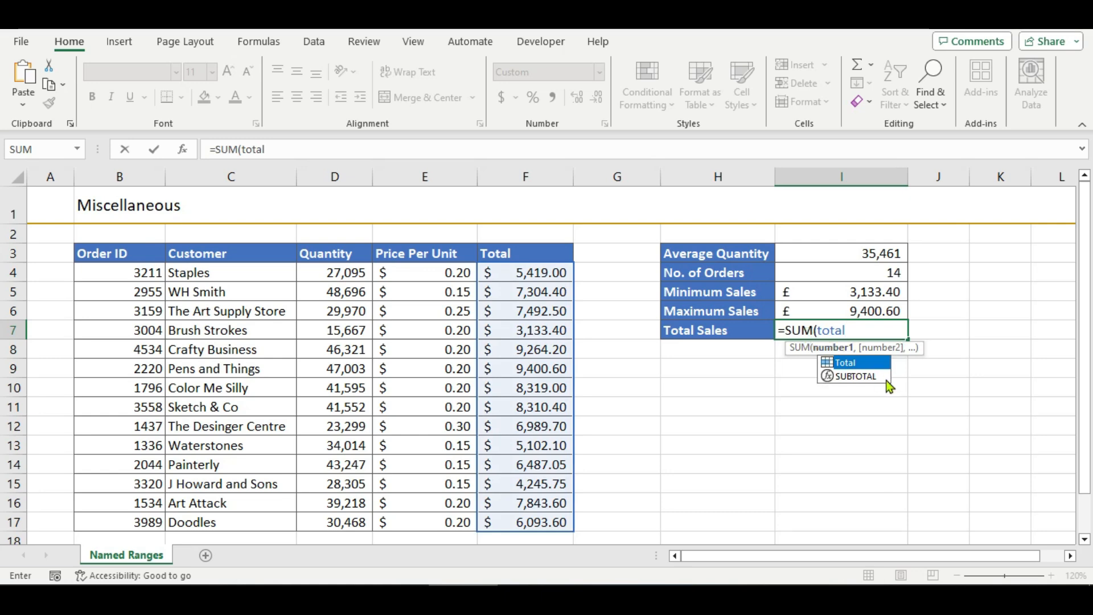
pyautogui.doubleClick(861, 363)
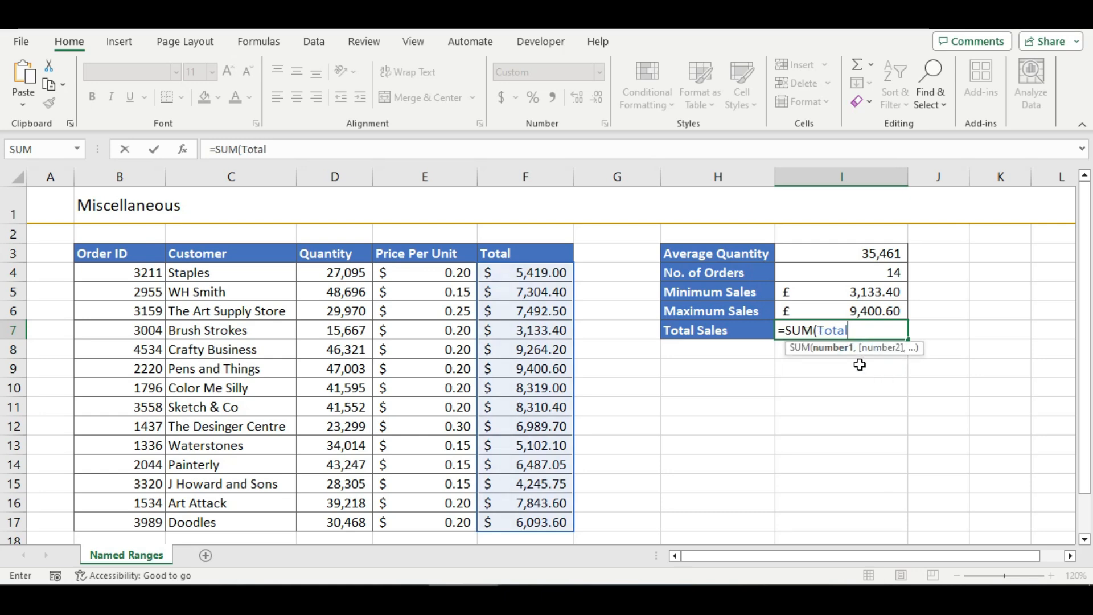
pyautogui.write(')')
pyautogui.press('Return')
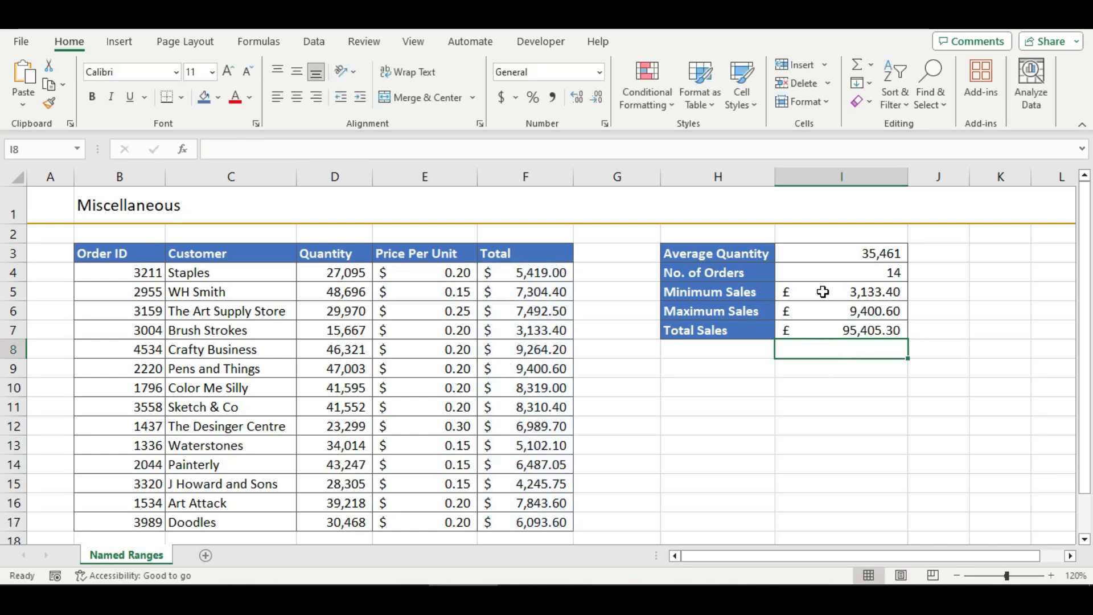
# Apply the Currency number format to the Minimum, Maximum and Total Sales values in I5:I7.
pyautogui.moveTo(807, 291); pyautogui.dragTo(808, 328)
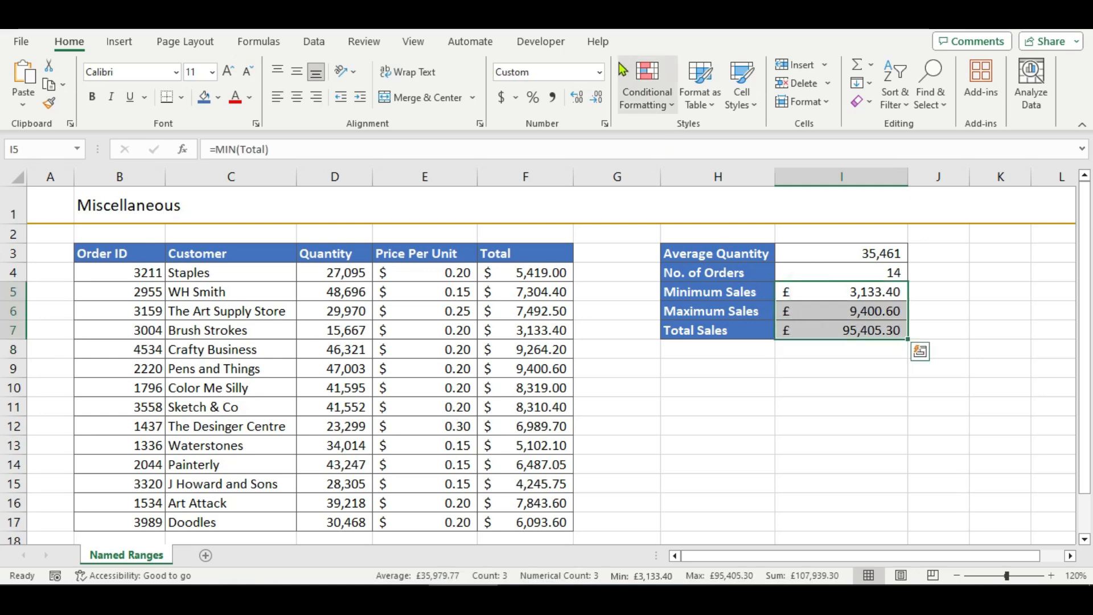
pyautogui.click(600, 73)
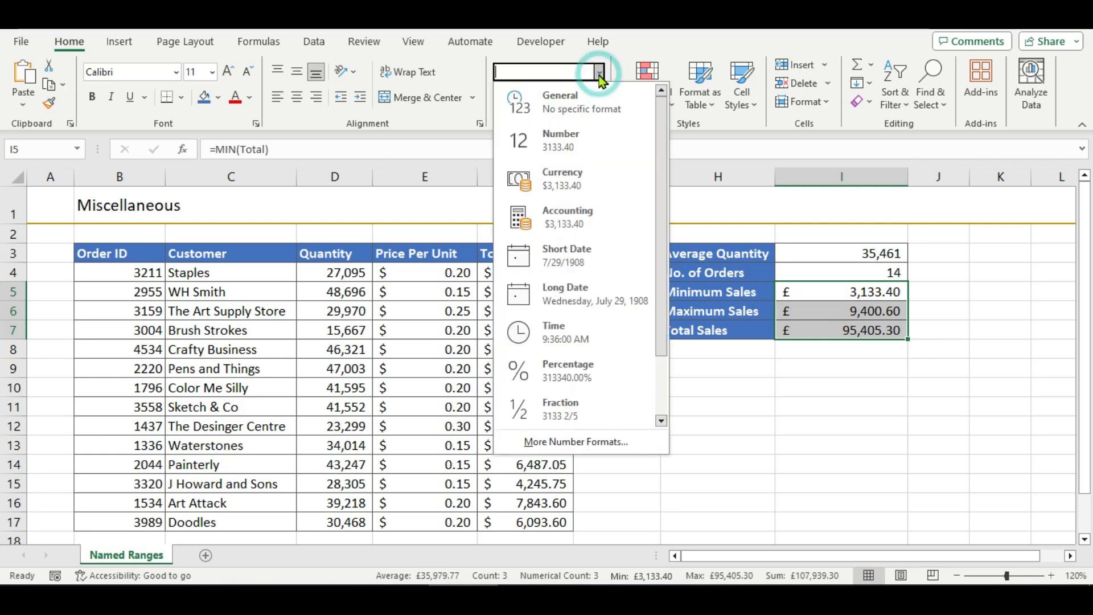
pyautogui.click(580, 170)
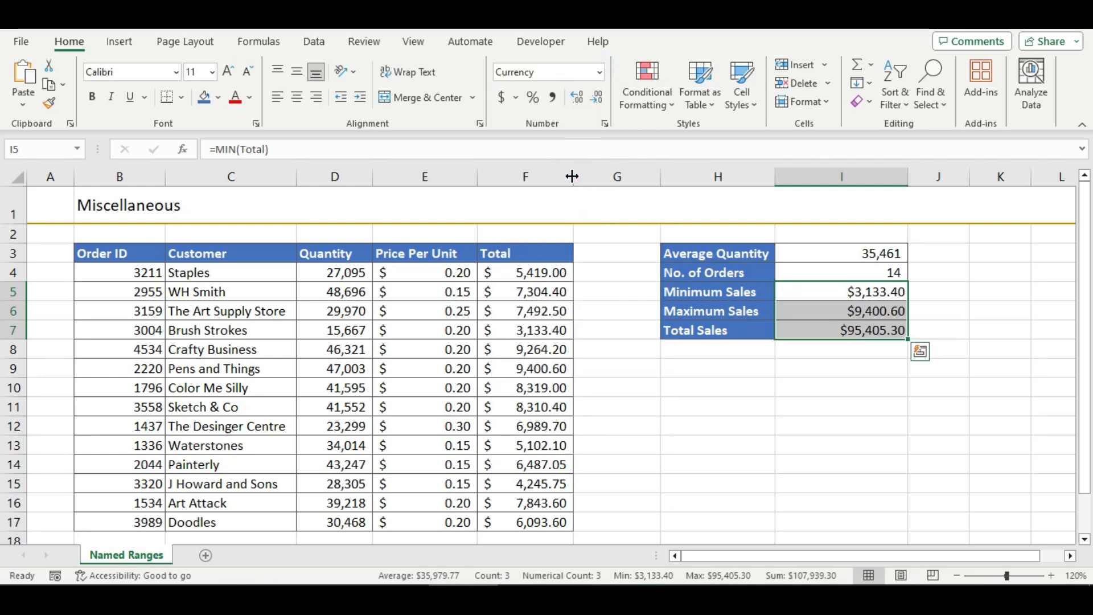
pyautogui.click(825, 419)
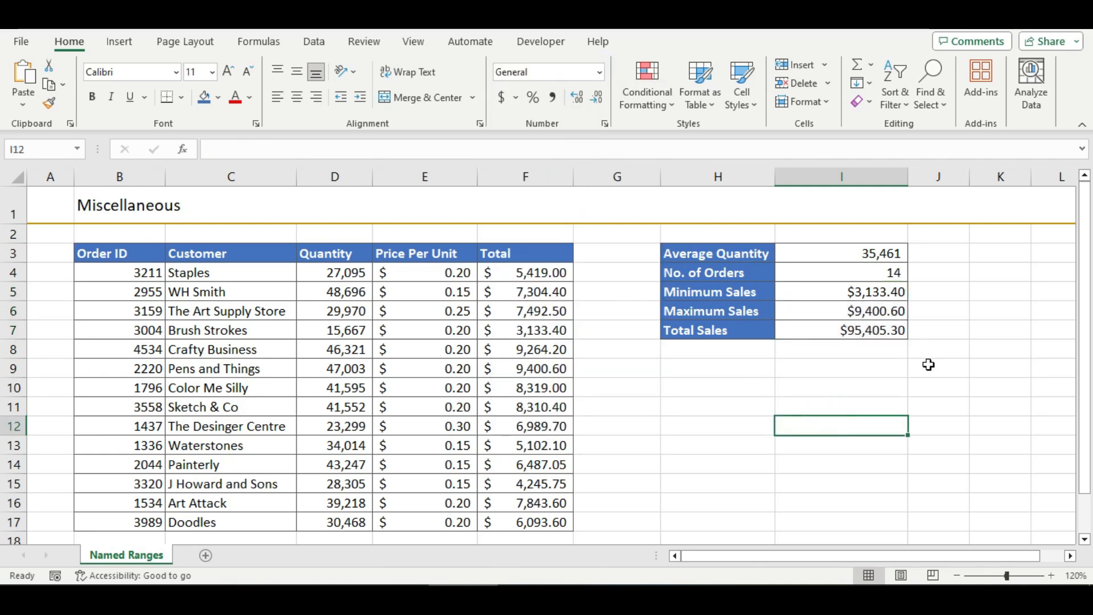